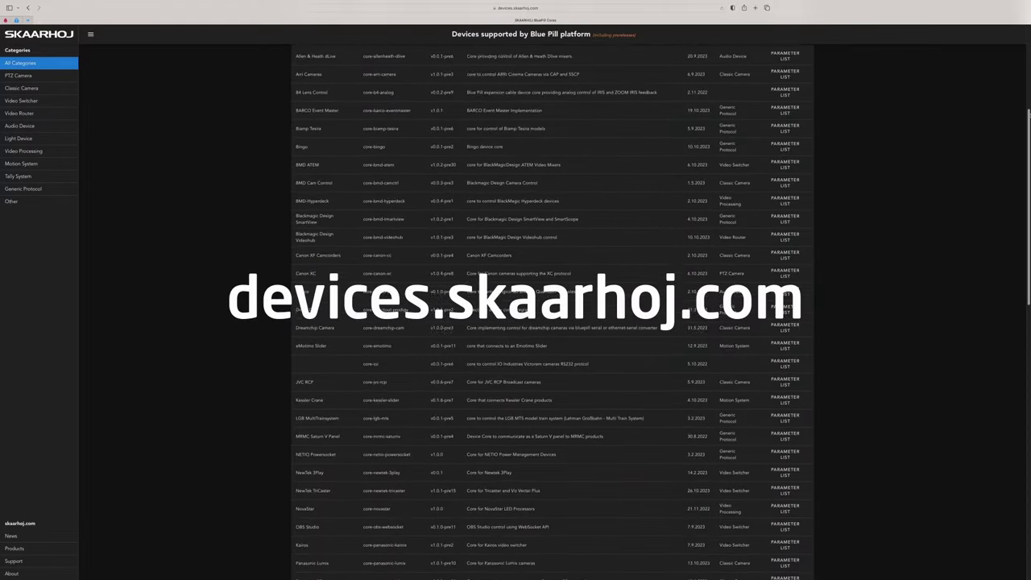
- Look through the list of devices supported by the Blue Pill platform across all categories
scroll(553, 322, down, 5)
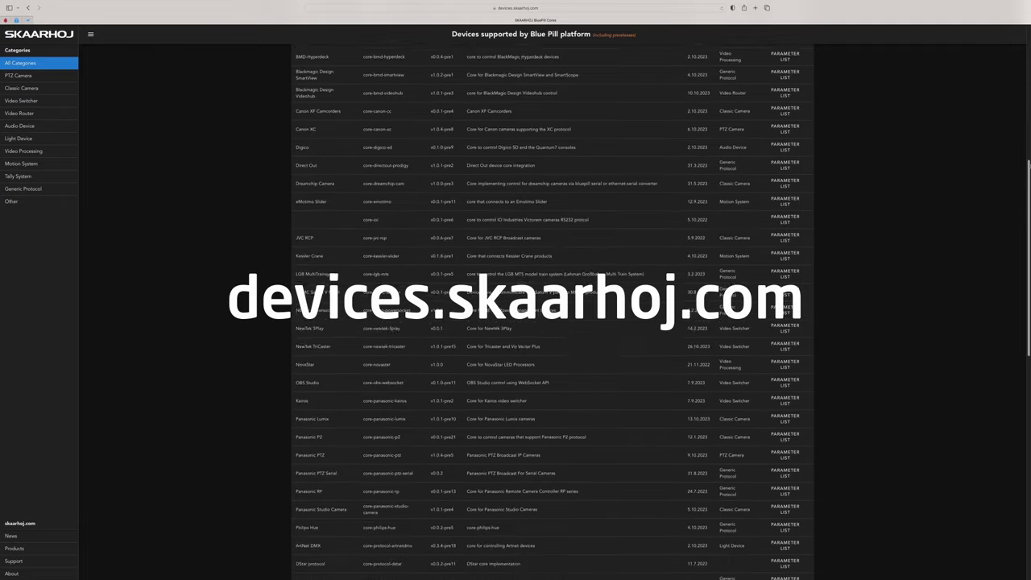
scroll(552, 322, down, 2)
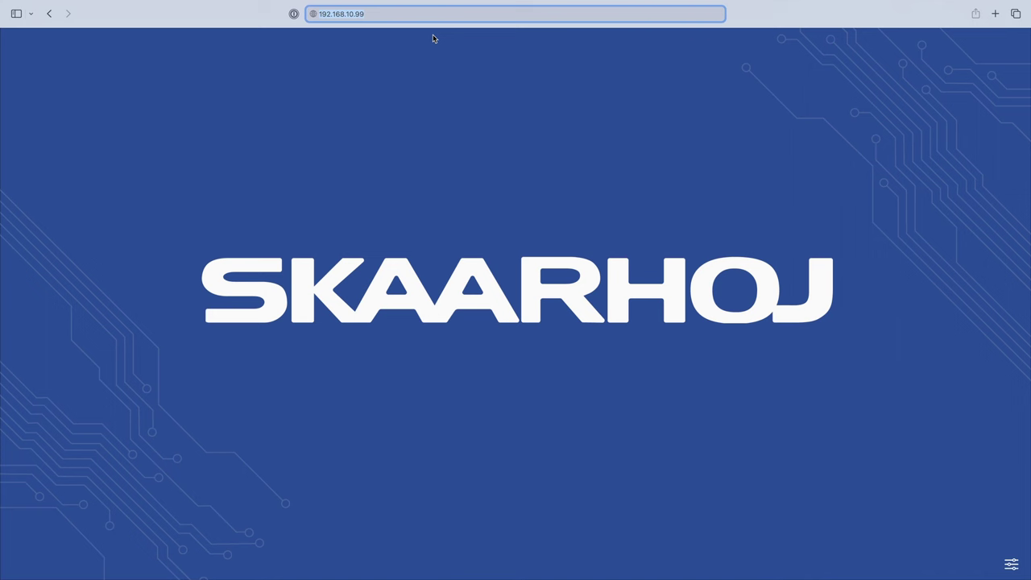
- Open the controller's Reactor page at 192.168.10.99 and create a new project named video
key(Return)
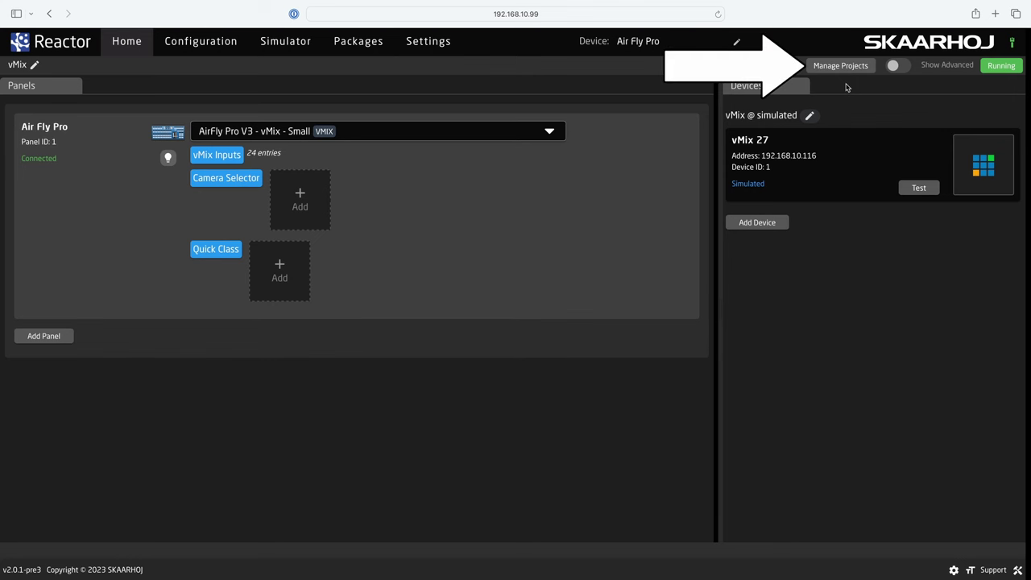
click(845, 69)
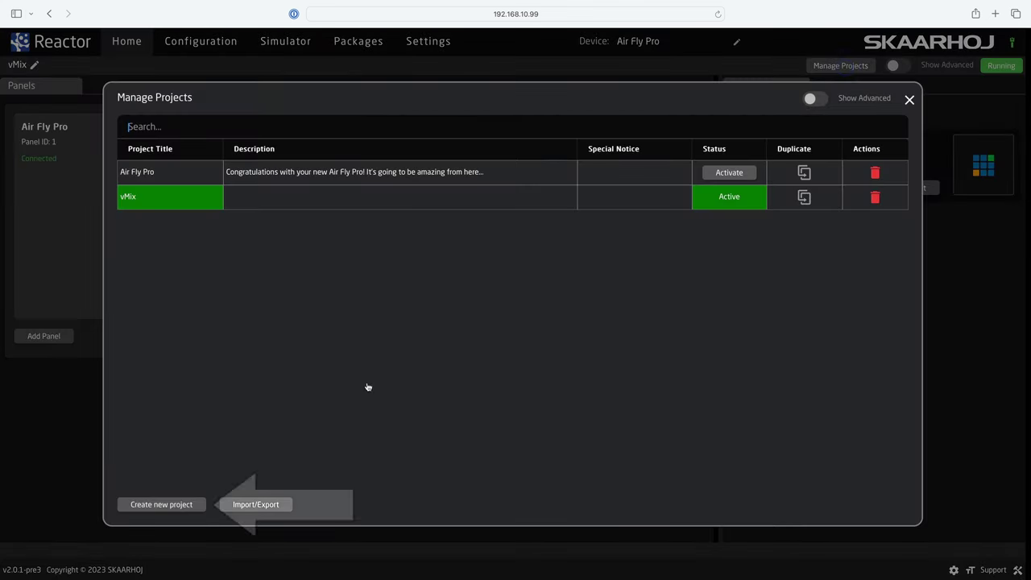
click(187, 508)
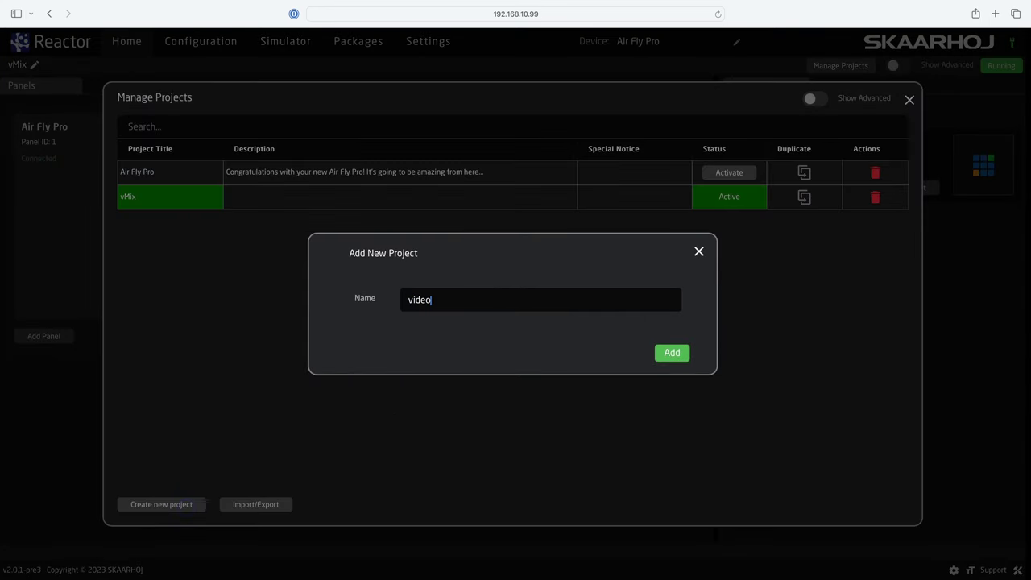
click(662, 354)
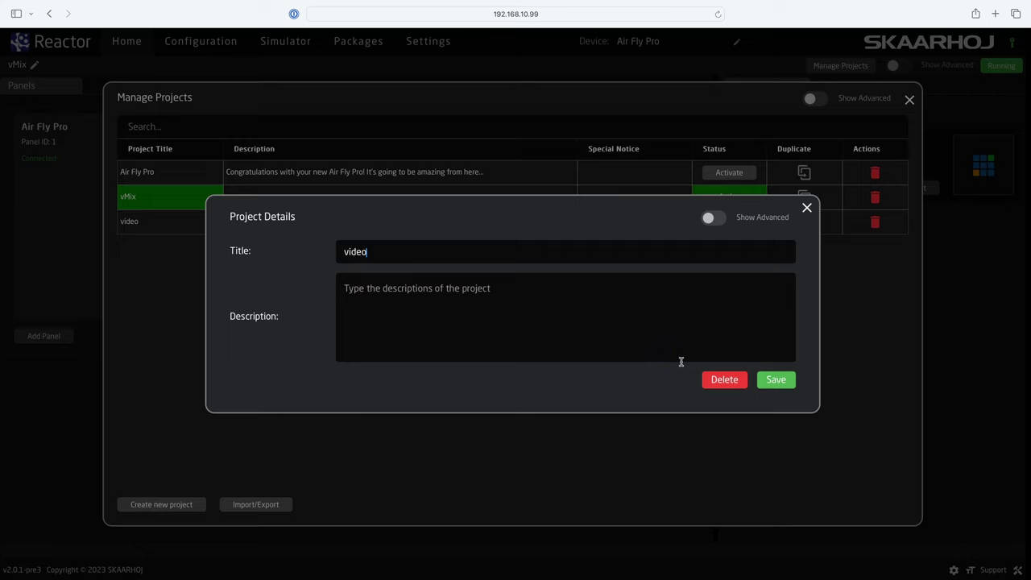
click(761, 384)
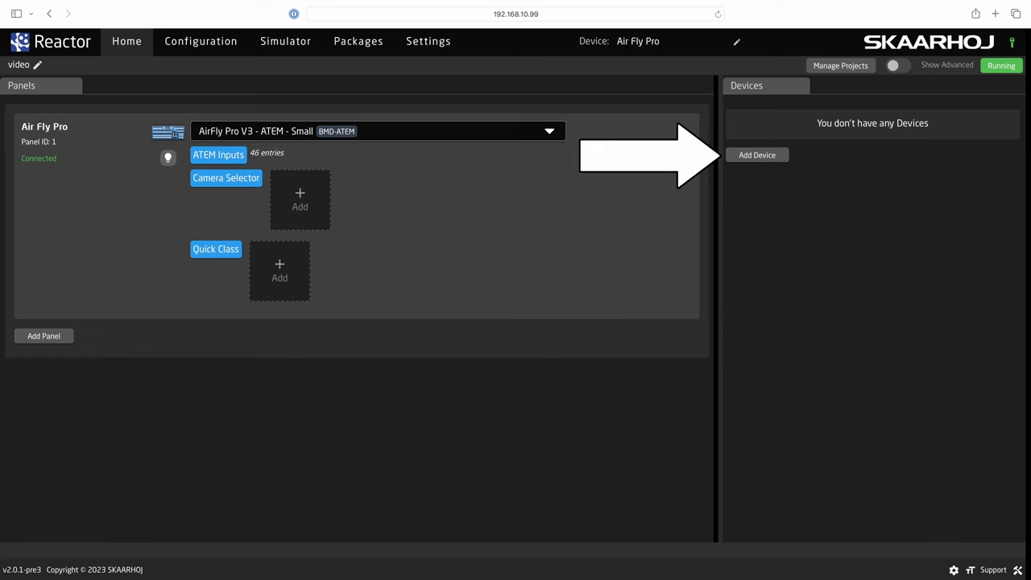
- Manually add an ATEM 2M/E Constellation HD to the project with device IP 192.168.10.239 and save it
click(777, 160)
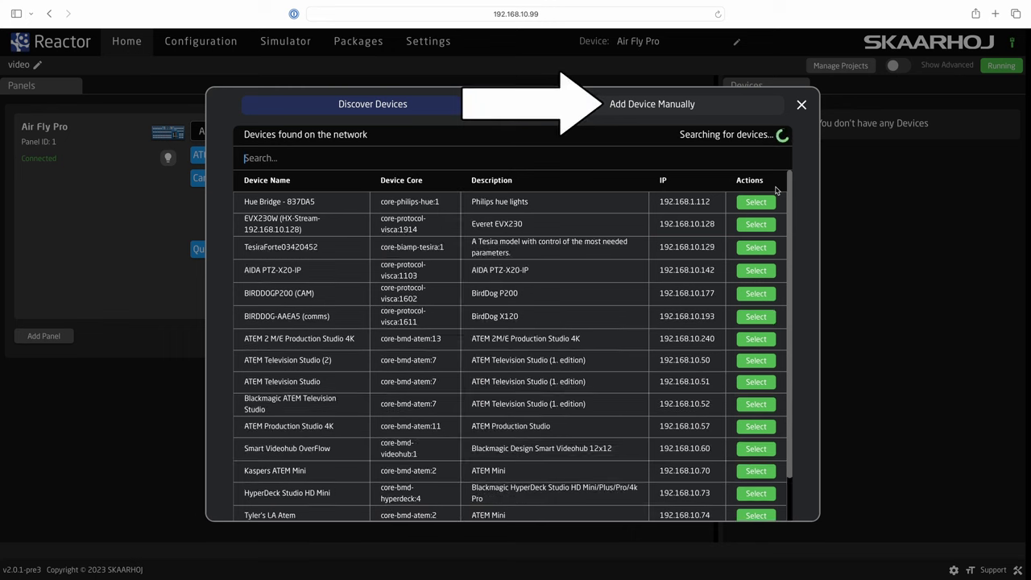
click(667, 113)
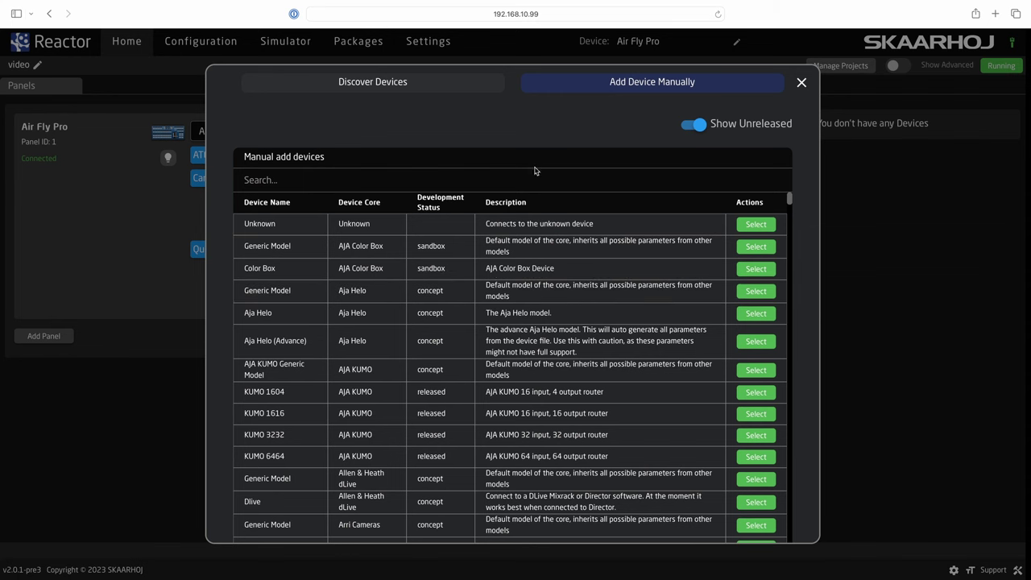
text(atem)
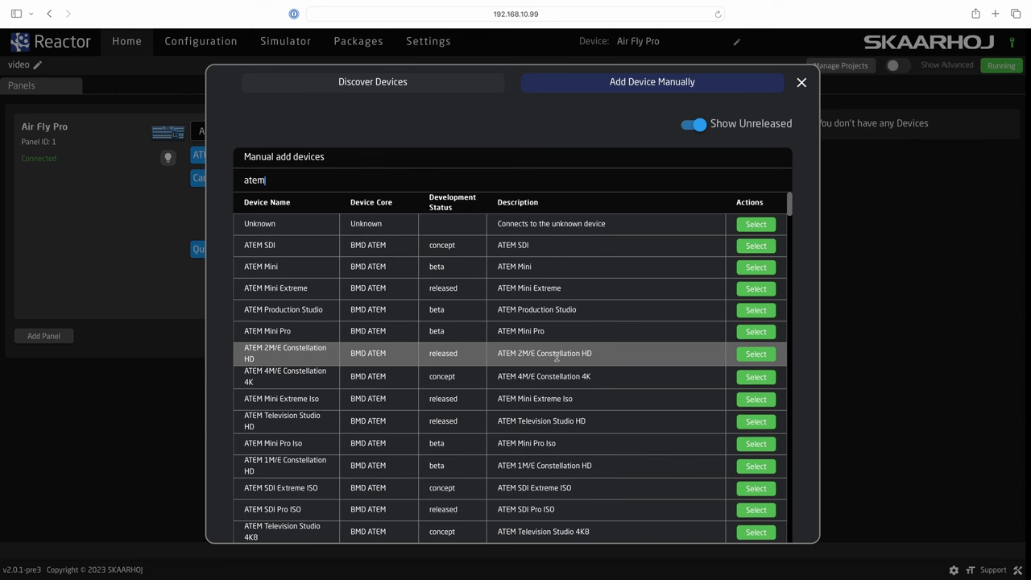
click(741, 355)
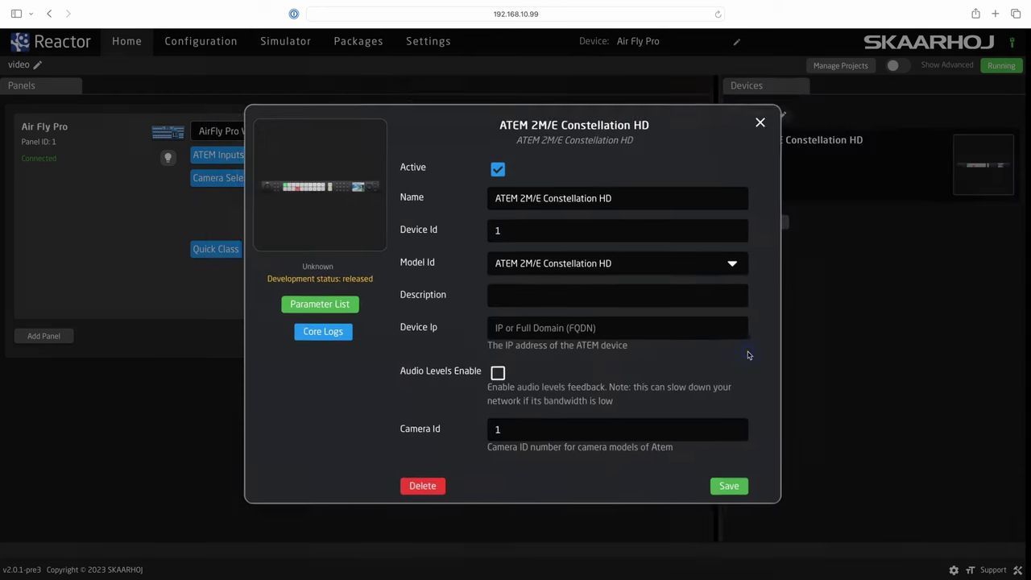
click(628, 333)
text(192.168.10.239)
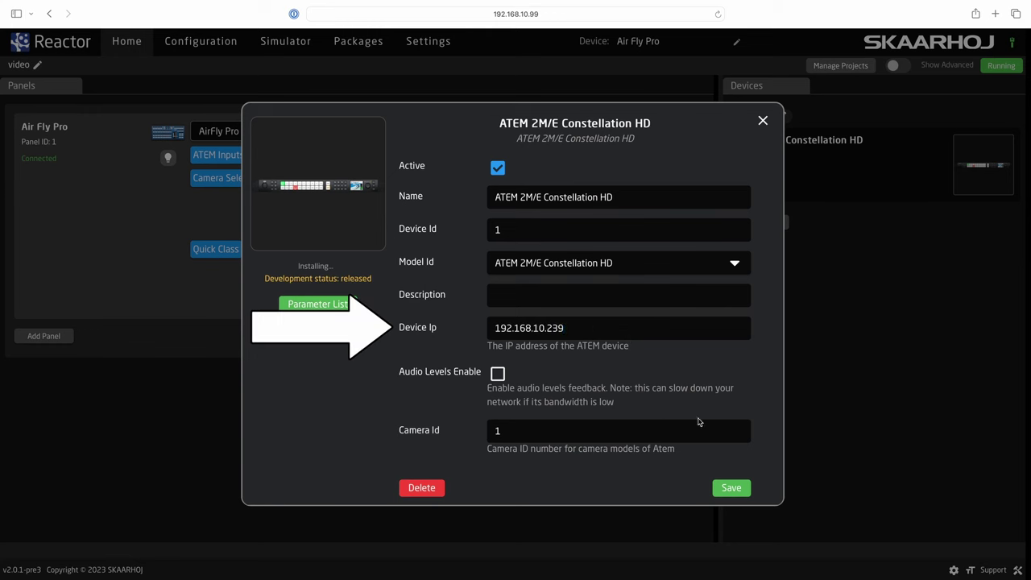
click(731, 487)
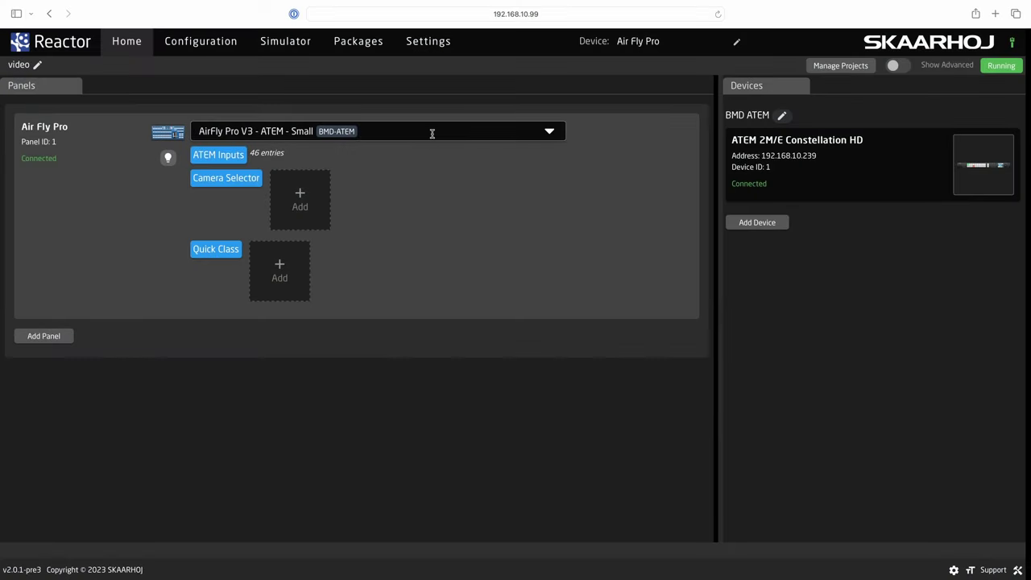
click(431, 134)
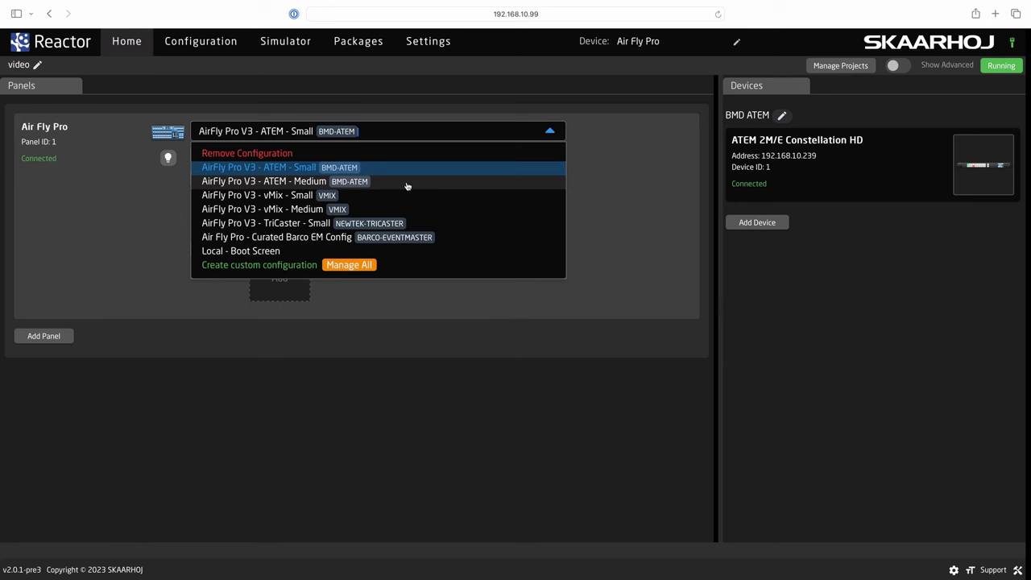
click(403, 268)
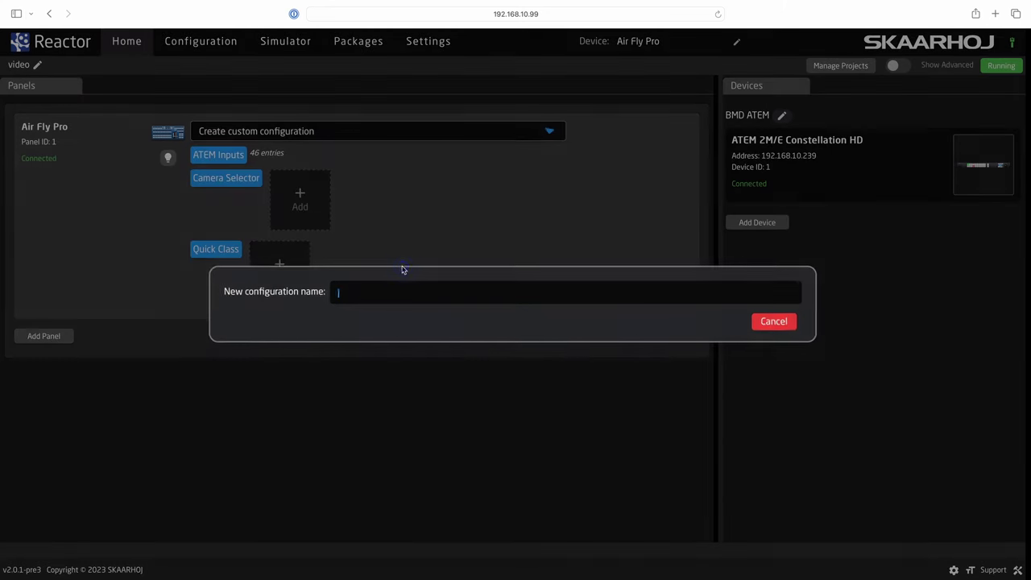
click(778, 322)
click(778, 332)
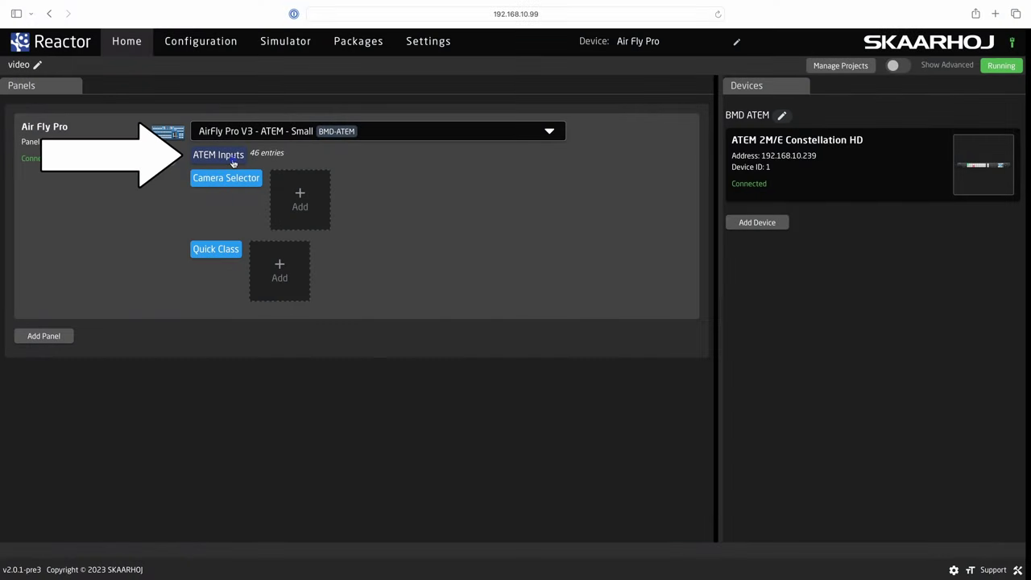
- In the panel's ATEM Inputs table, label input 1 STAR in yellow and move its row below input 2
click(233, 160)
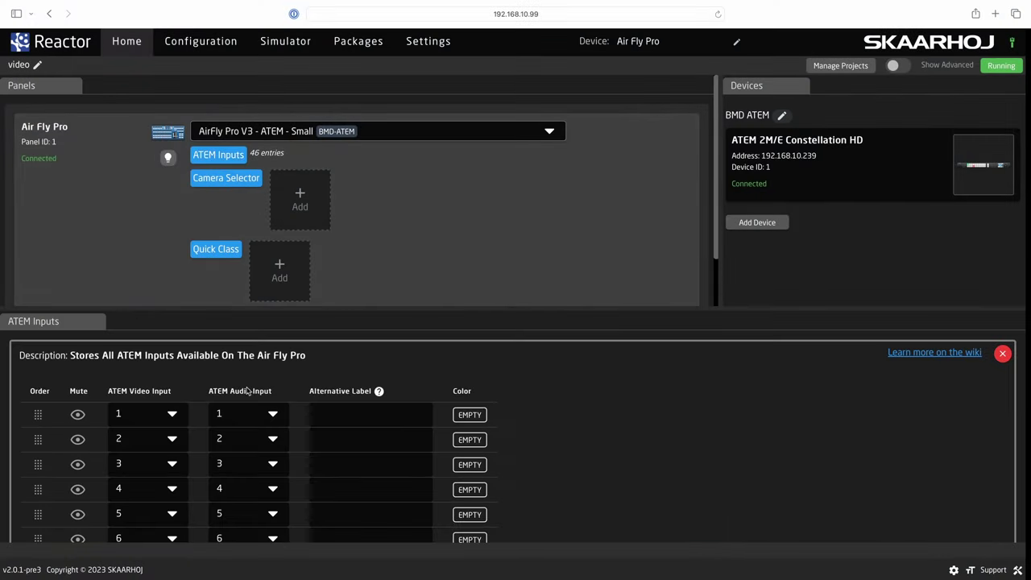
scroll(252, 419, down, 1)
scroll(252, 420, down, 3)
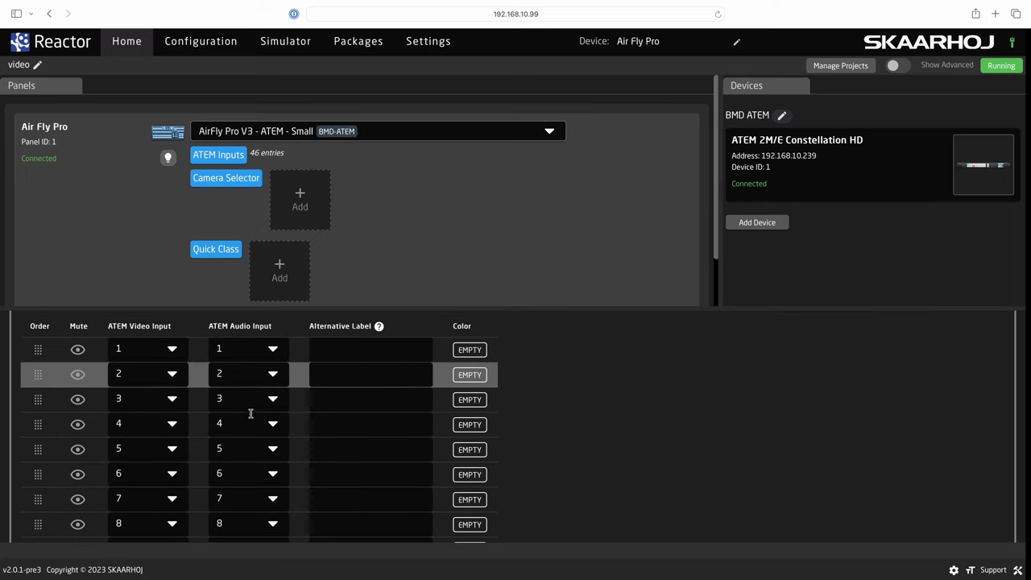
click(172, 349)
click(172, 349)
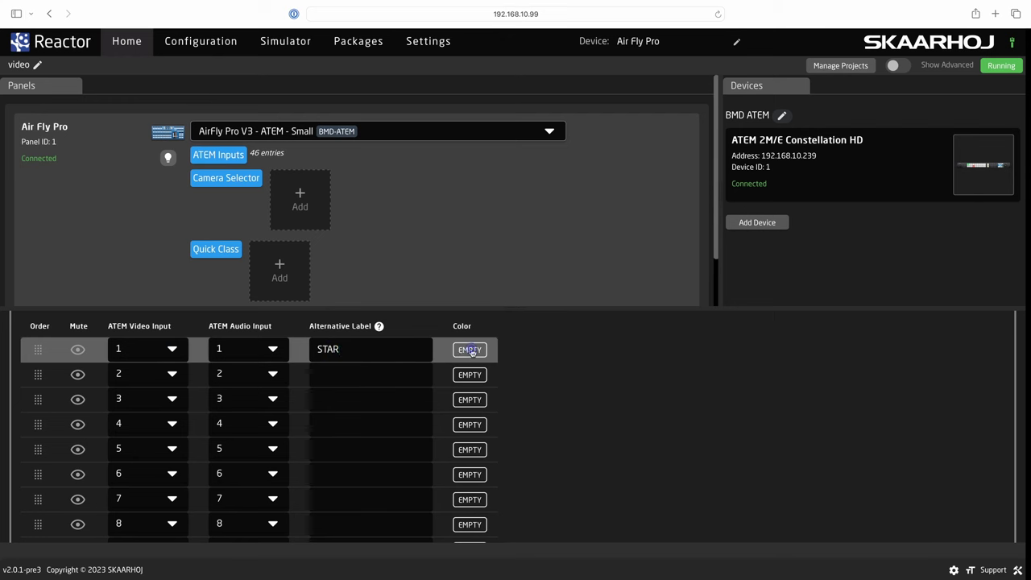
click(471, 350)
click(586, 375)
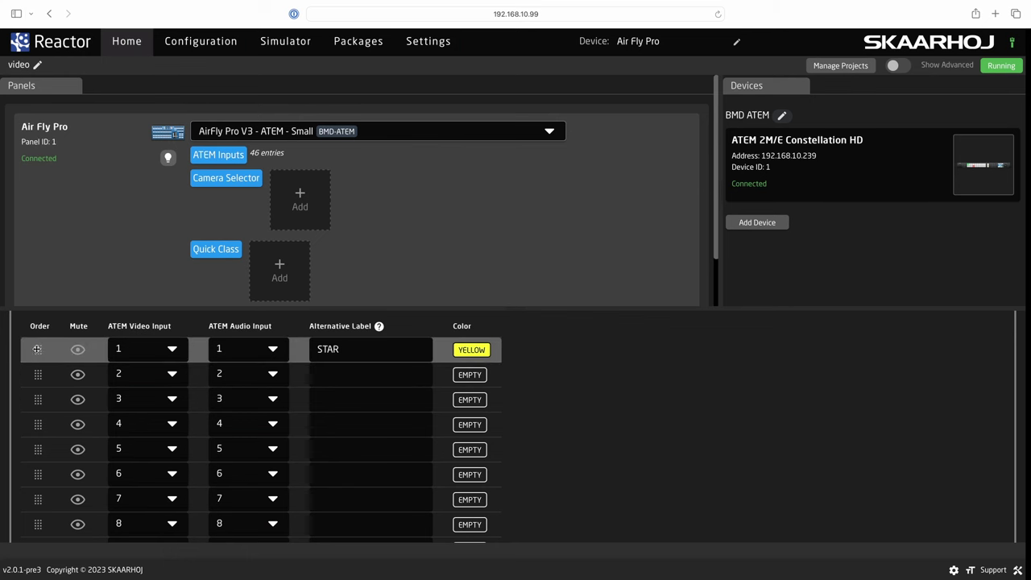
drag(37, 348, 36, 376)
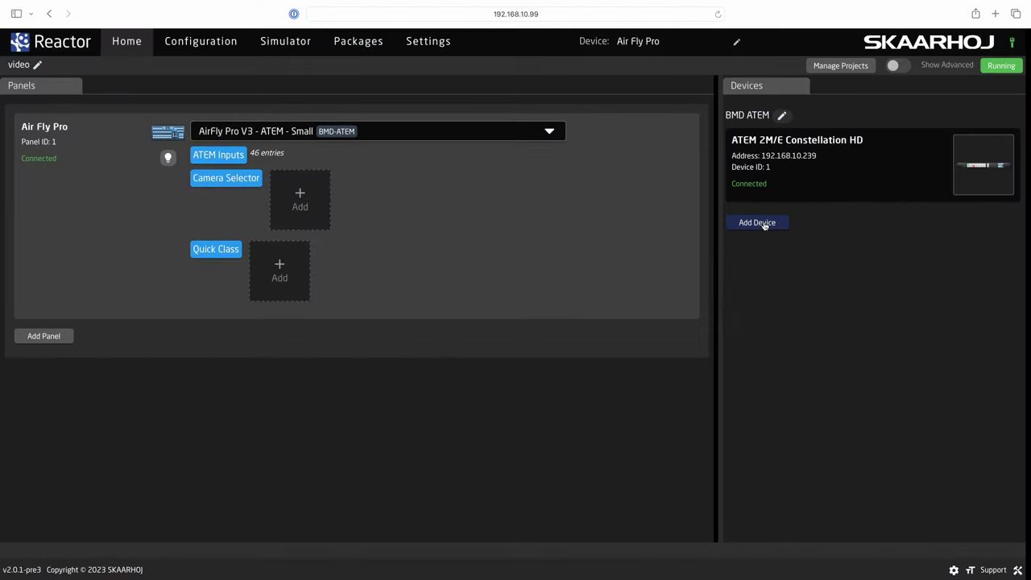
- Manually add an ATEM Mini as a further device with IP 192.168.10.72 and save it
click(764, 225)
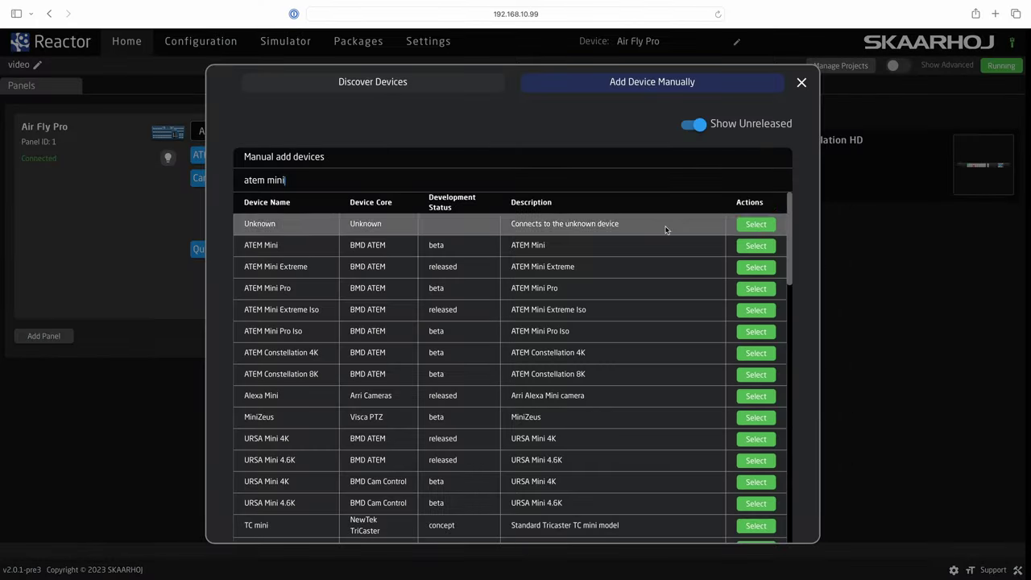
click(751, 245)
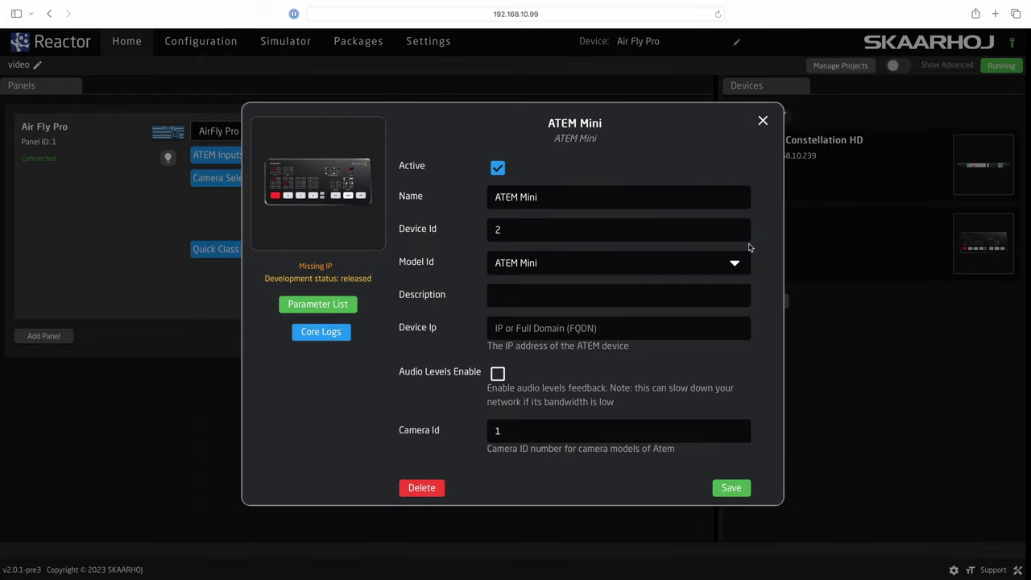
text(192.168.10.72)
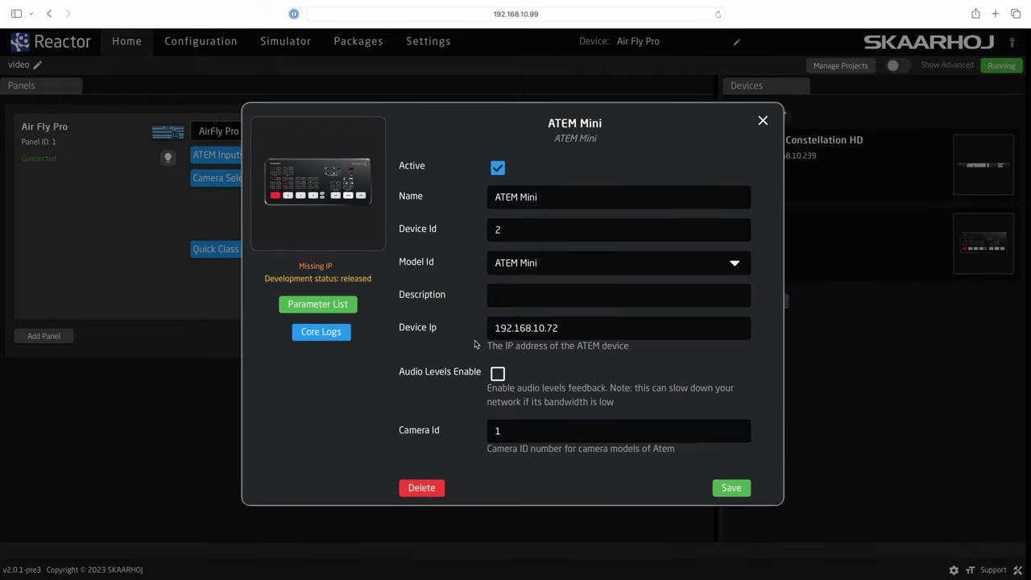
click(730, 488)
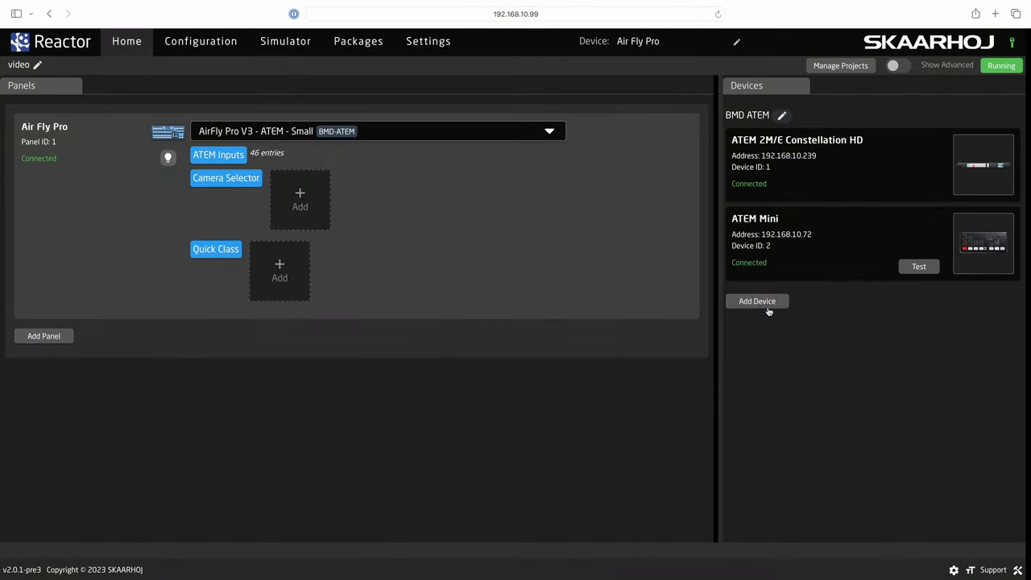
- Search the manual device list for n700 and add the Canon CR-N700 camera
click(757, 301)
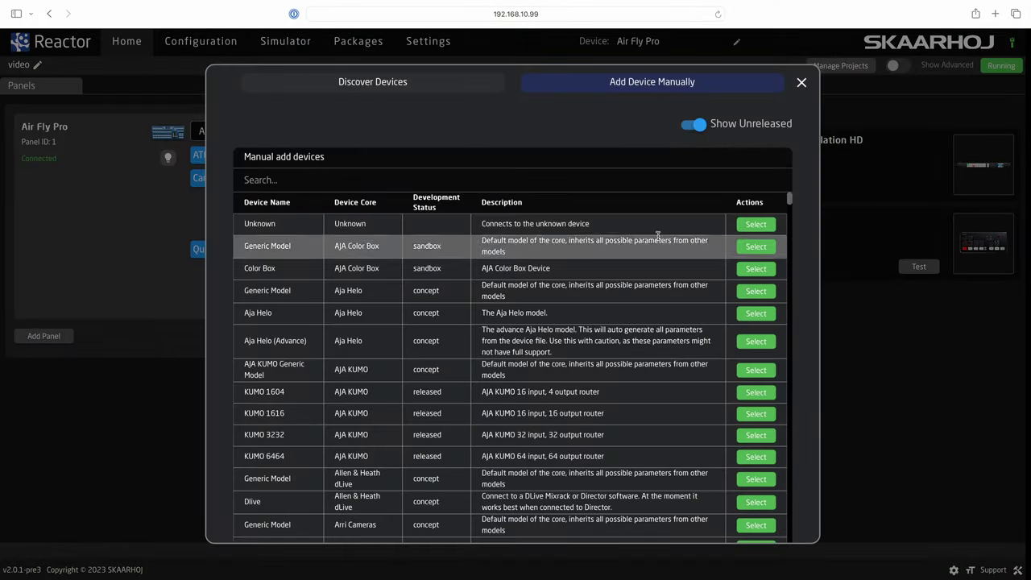
text(n700)
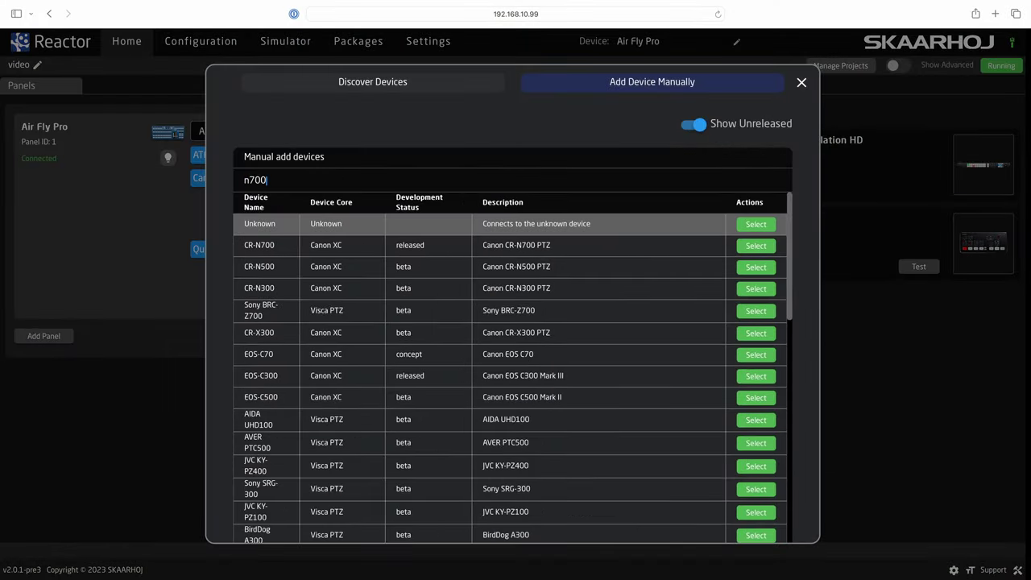
click(756, 245)
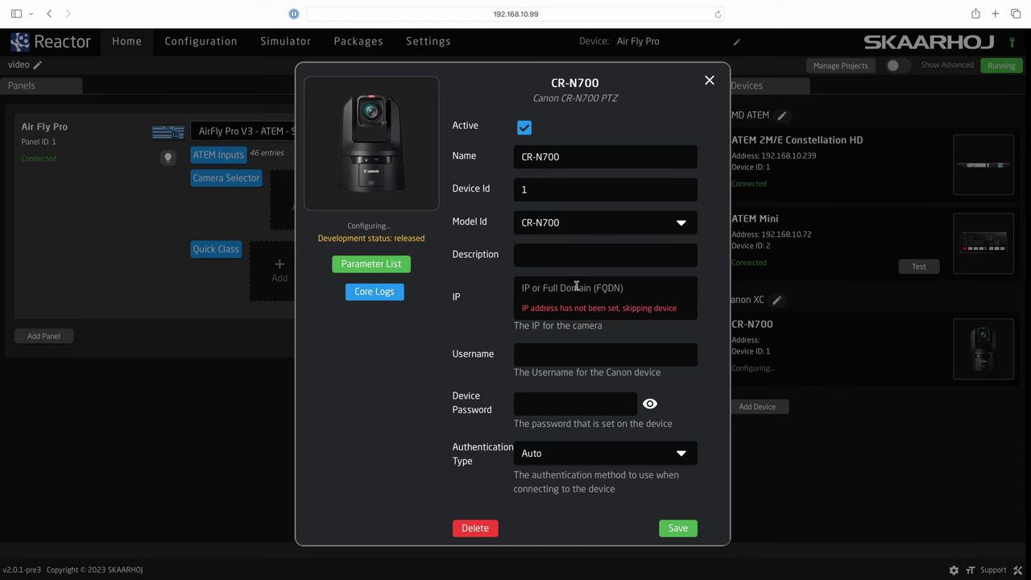
- Set the CR-N700's IP to 192.168.10.226, enter username admin and the device password, choose Digest authentication, and save
click(575, 286)
text(192.168.10.226)
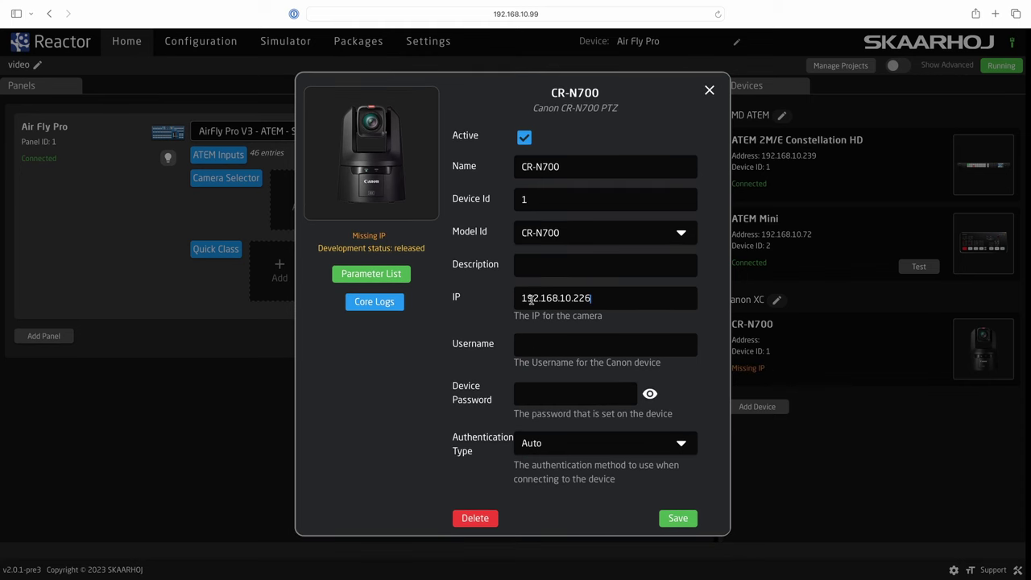
click(589, 444)
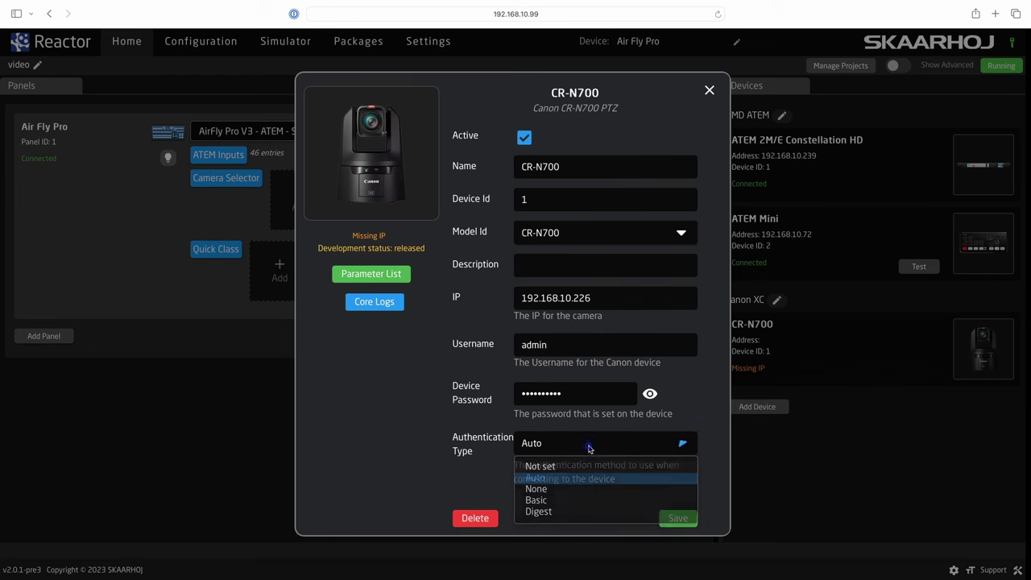
click(568, 513)
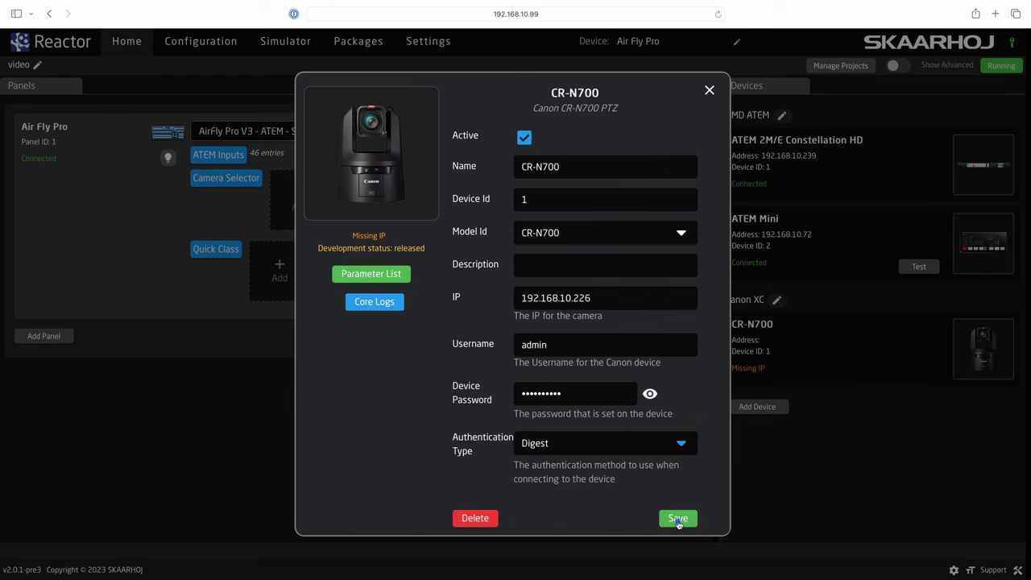
click(678, 519)
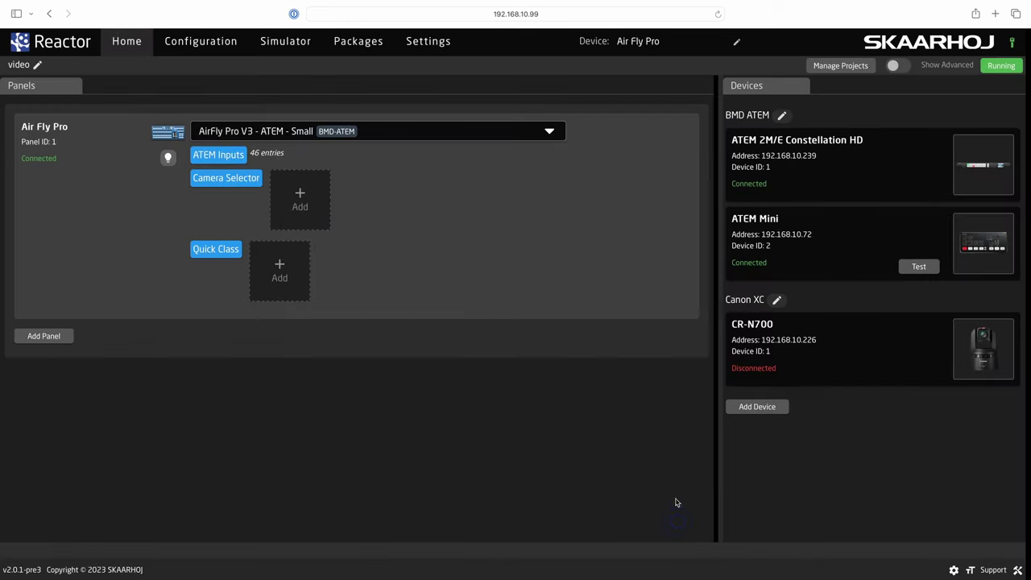
- Search the manual device list for ue160 and add the Panasonic AW-UE160 camera
click(769, 410)
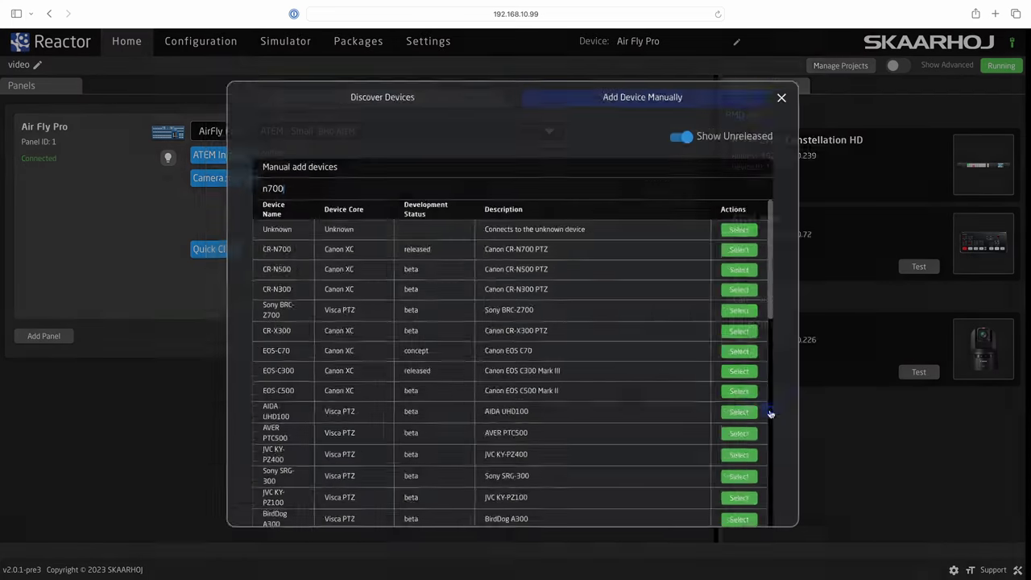
key(BackSpace)
key(BackSpace)
key(BackSpace)
key(BackSpace)
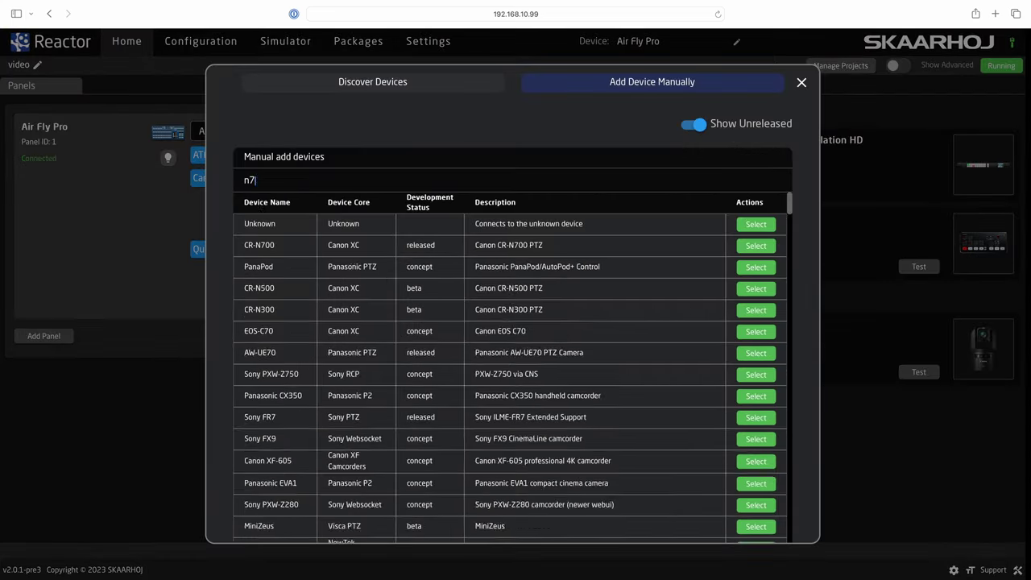
text(ue160)
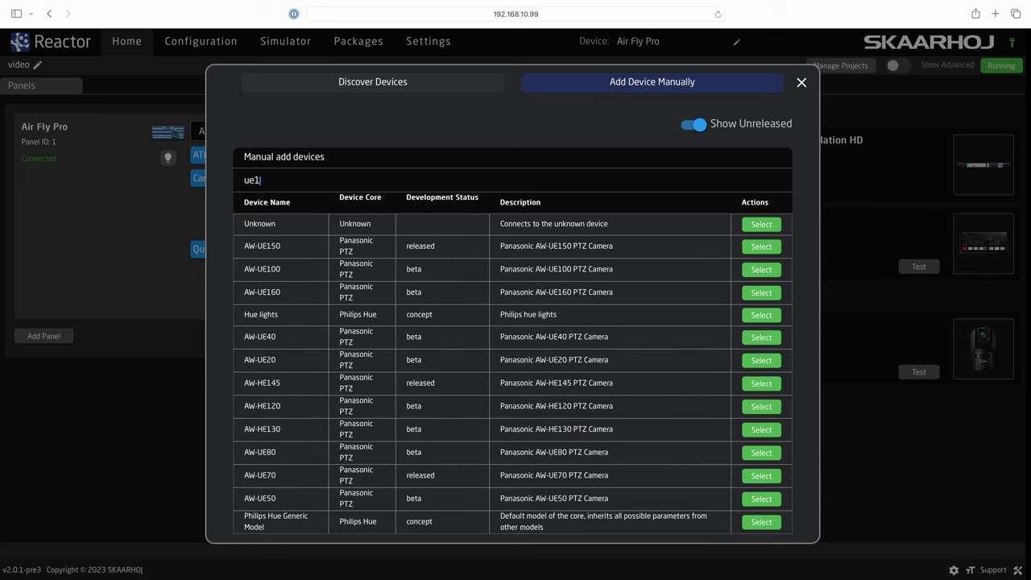
click(747, 246)
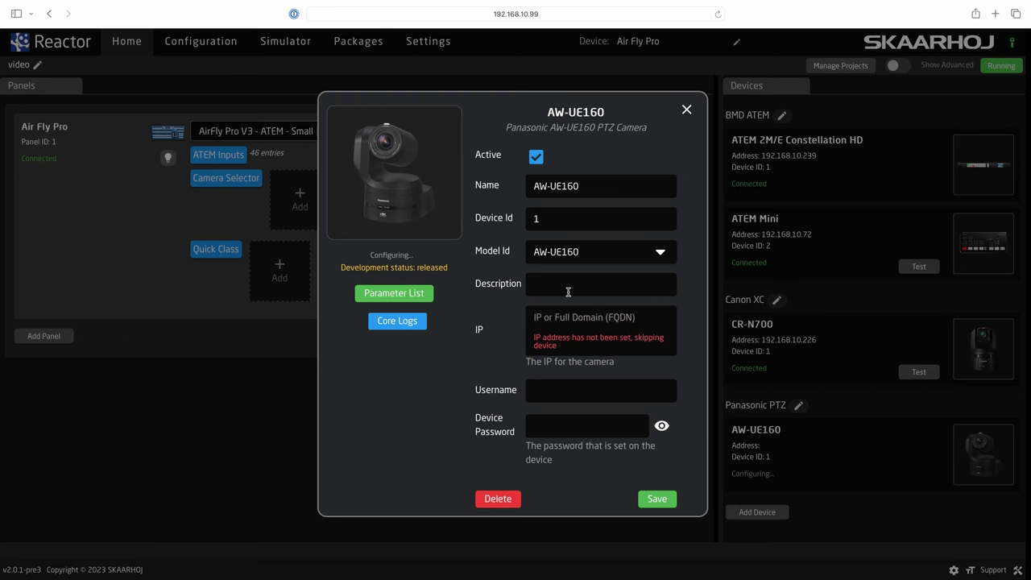
- Set the AW-UE160's IP to 192.168.10.253 and save the device
click(559, 319)
text(192.168.10.253)
click(658, 486)
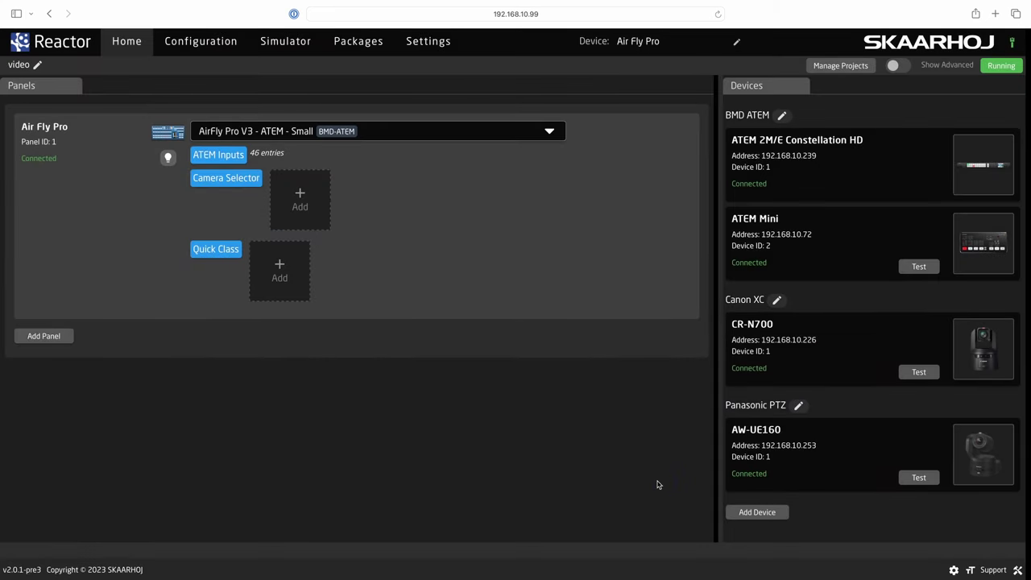
- Add the CR-N700 and the AW-UE160 from the device collection to the panel's Camera Selector
click(304, 204)
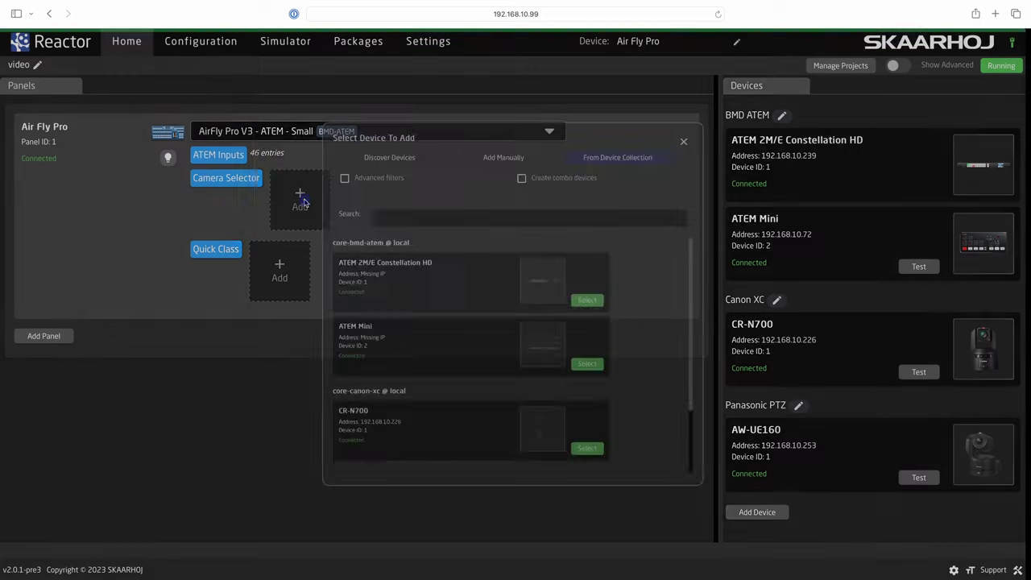
scroll(606, 350, down, 3)
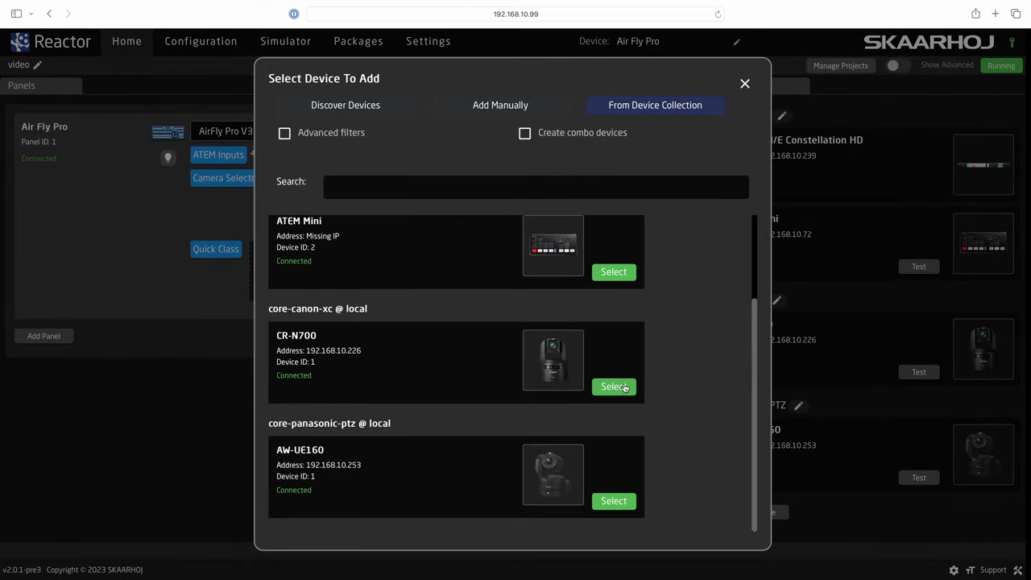
click(624, 387)
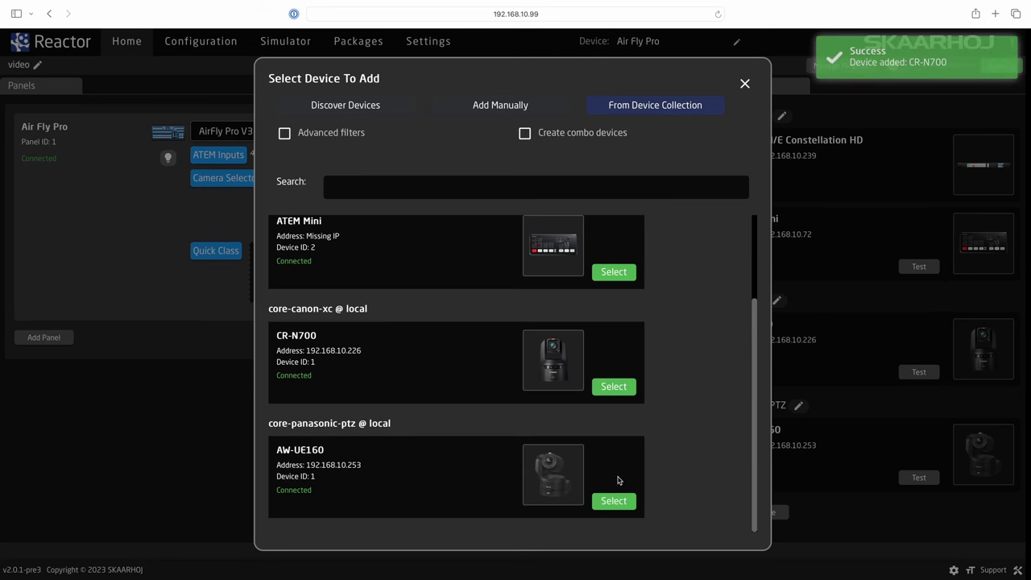
click(614, 502)
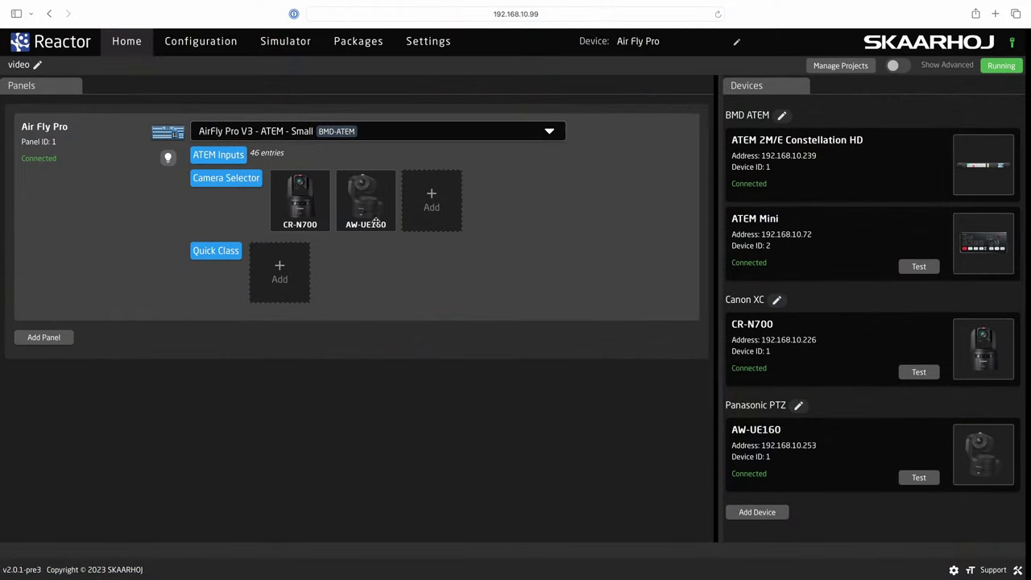
- Move the AW-UE160 ahead of the CR-N700 in the Camera Selector and remove it from the set
drag(369, 206, 310, 208)
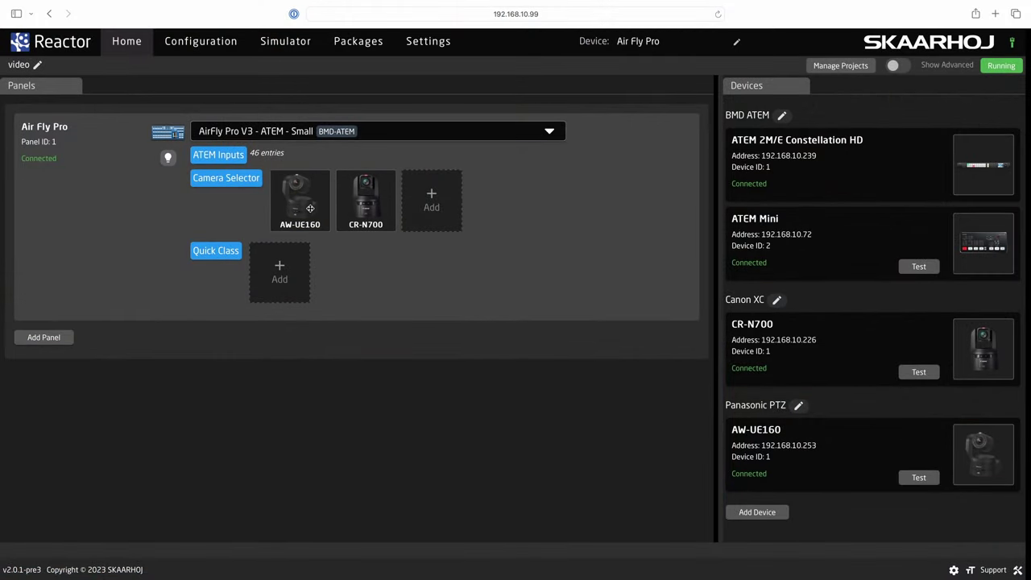
right_click(310, 207)
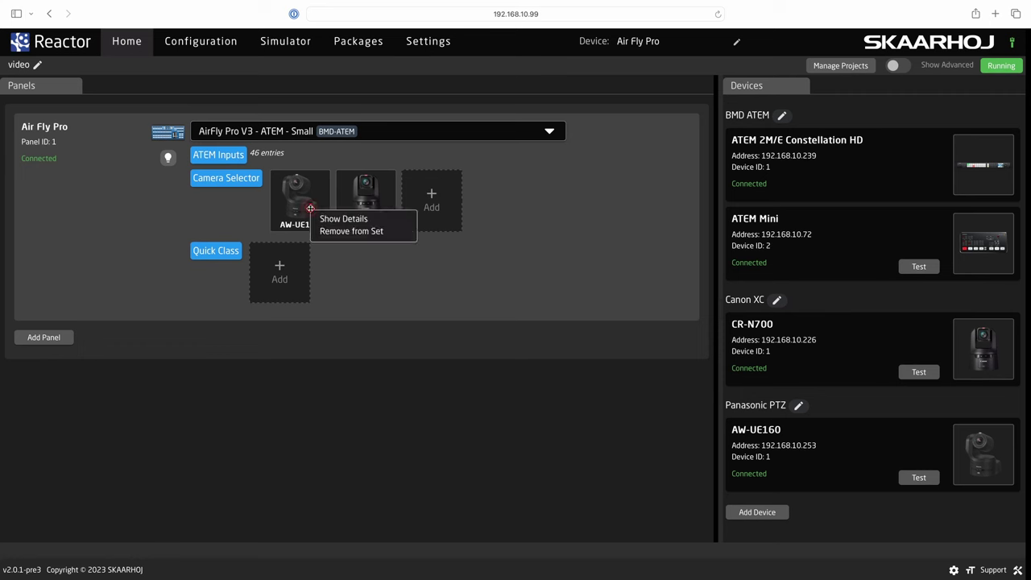
click(352, 232)
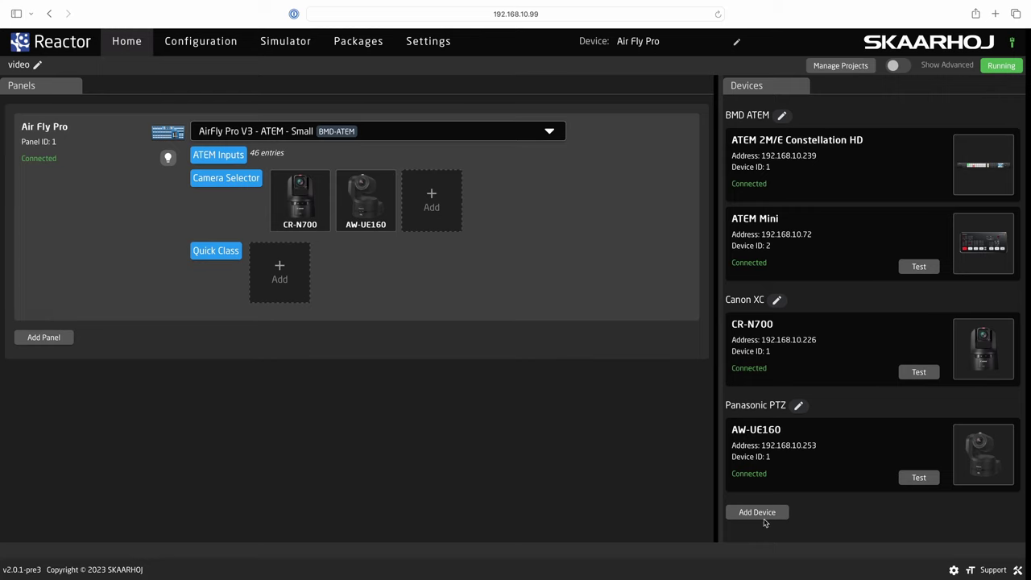
- Search the manual device list for hyper and add the HyperDeck Studio Mini
click(763, 514)
text(h)
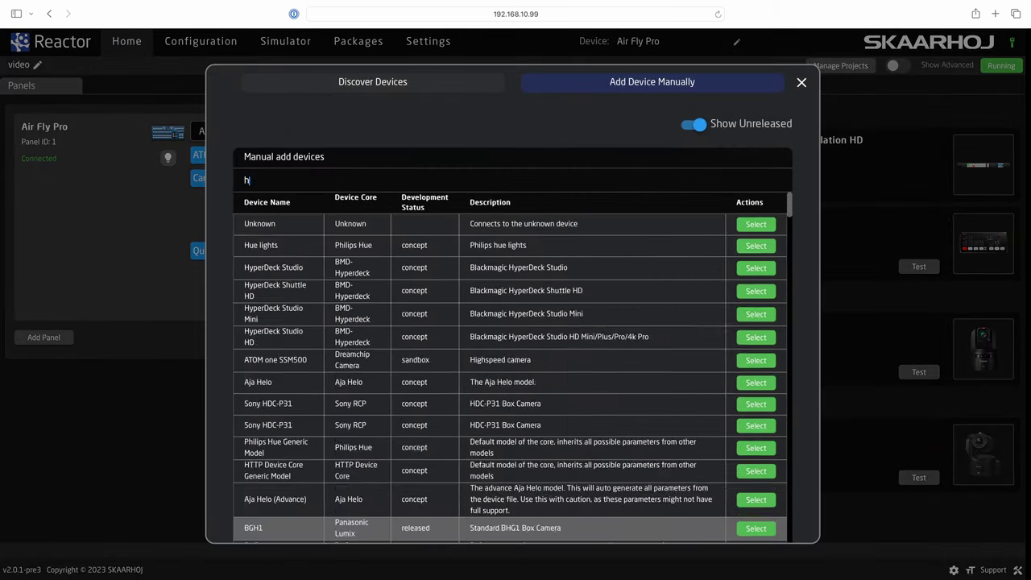
text(yper)
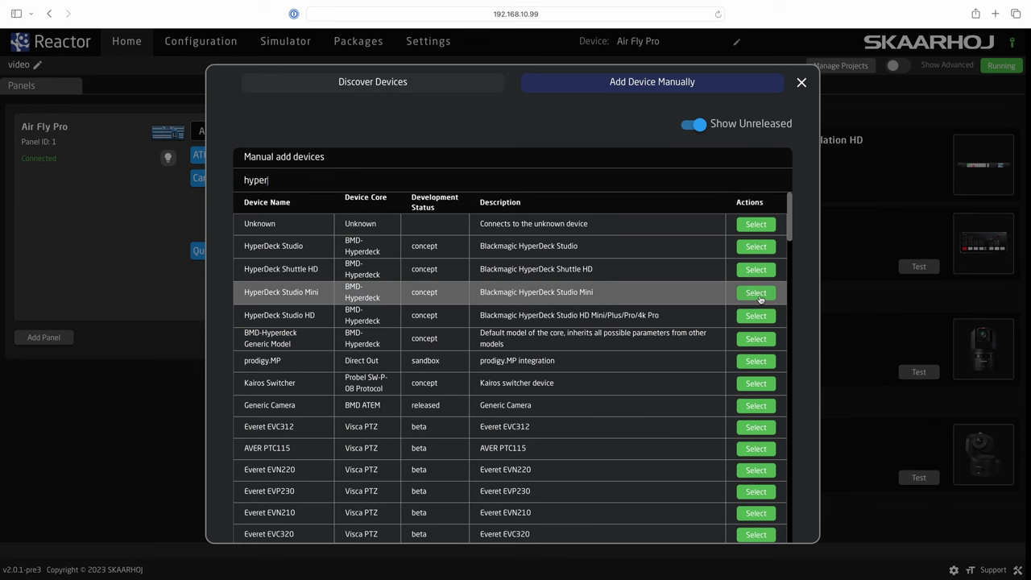
click(756, 293)
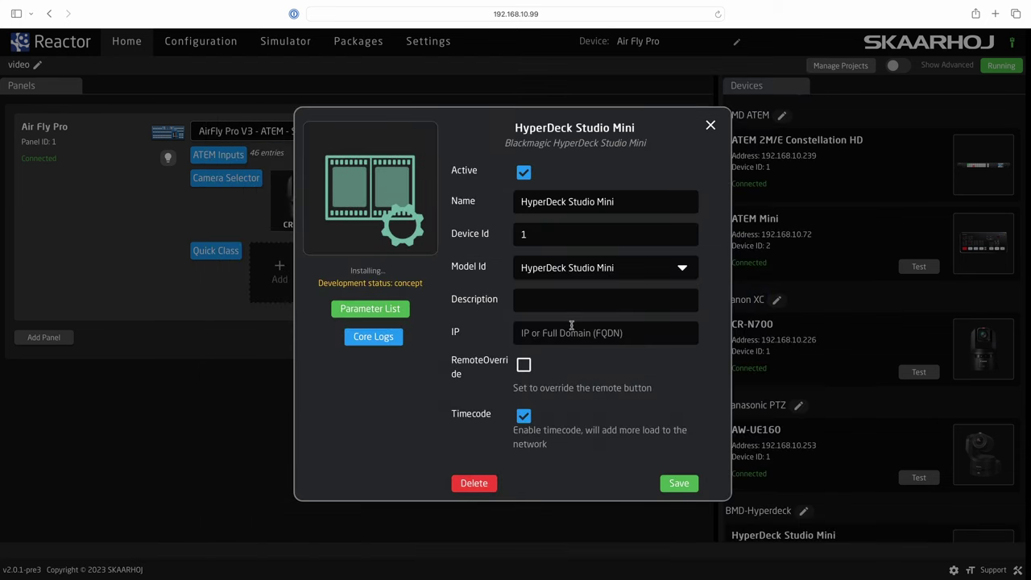
- Set the HyperDeck Studio Mini's IP to 192.168.10.73 and save the device
click(572, 330)
text(192.168.10.23)
click(679, 483)
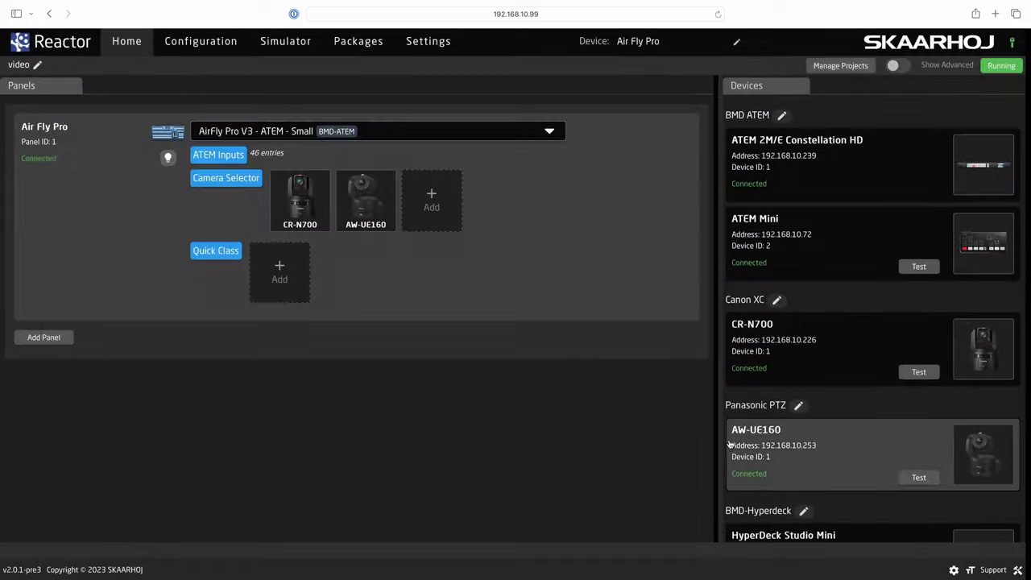
scroll(728, 435, down, 2)
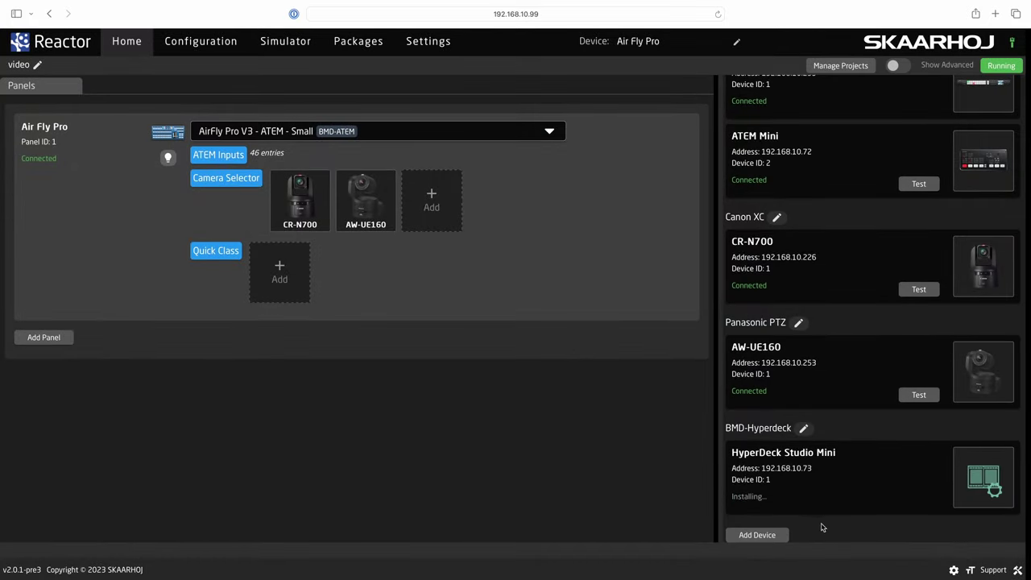
- Add the HyperDeck Studio Mini from the device collection to the panel's Quick Class set
click(276, 276)
scroll(537, 430, down, 5)
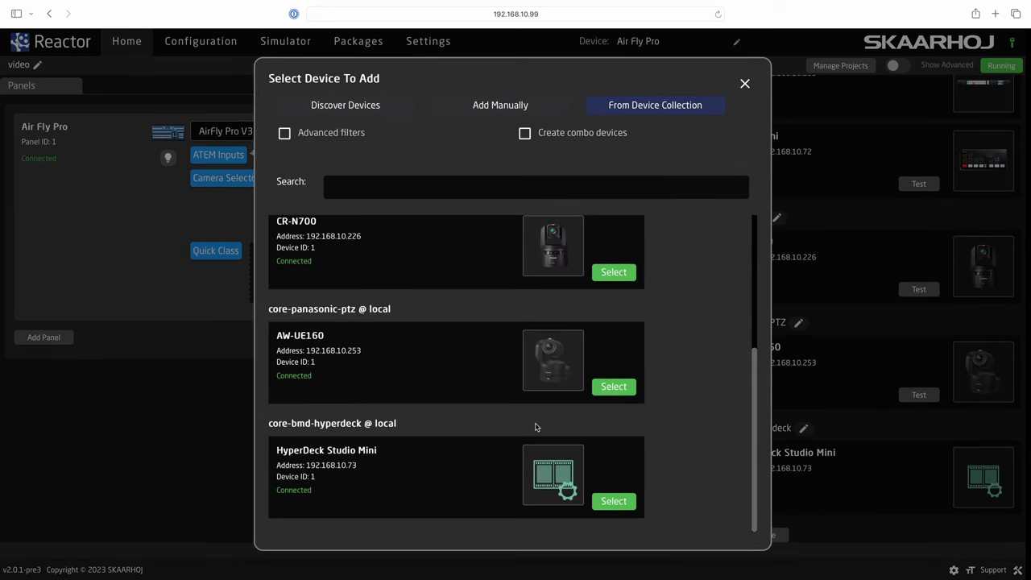
click(613, 503)
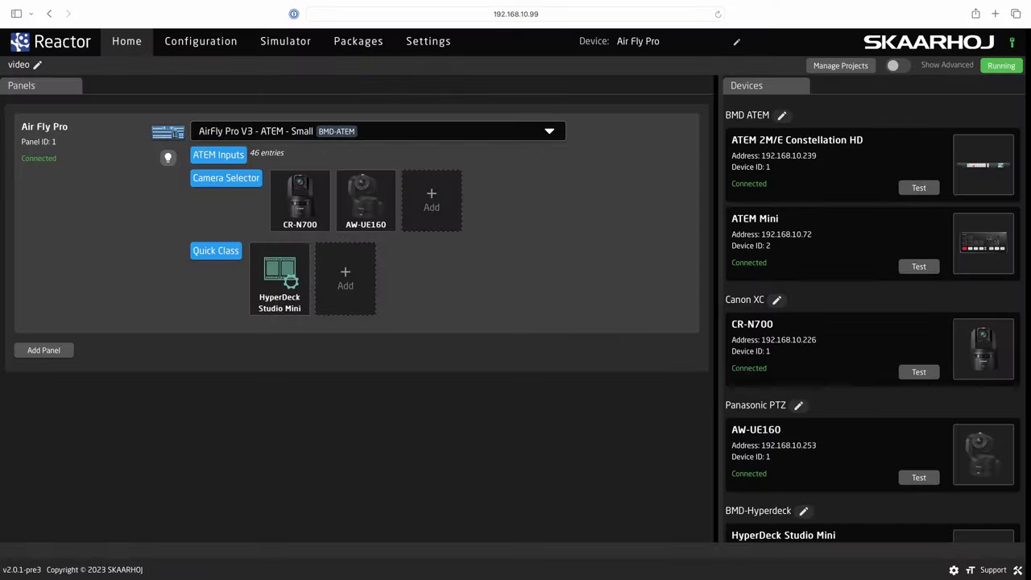
- Open the panel configuration and choose the User Section of AirFly Pro V3 - ATEM - Small
click(200, 42)
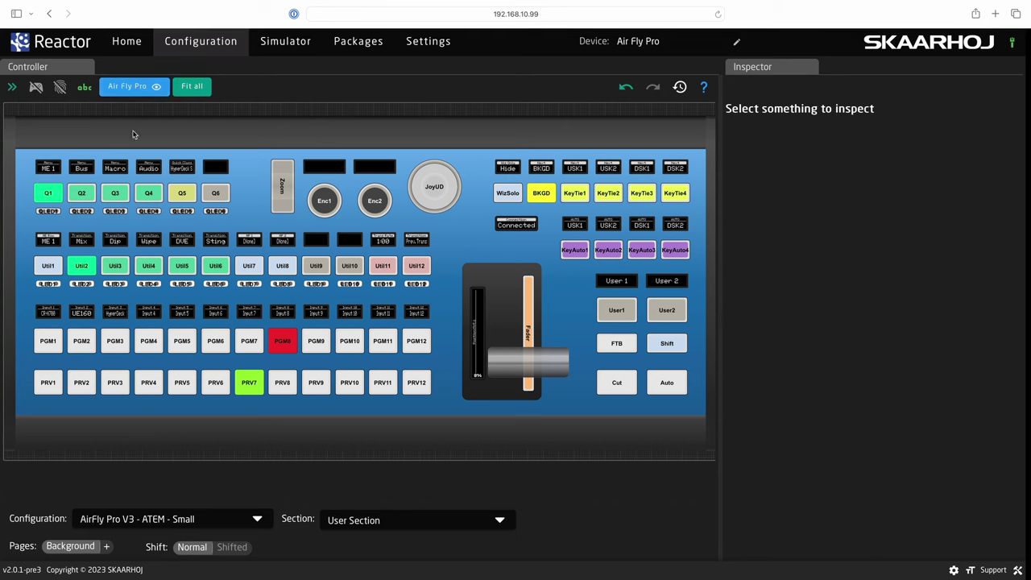
click(149, 522)
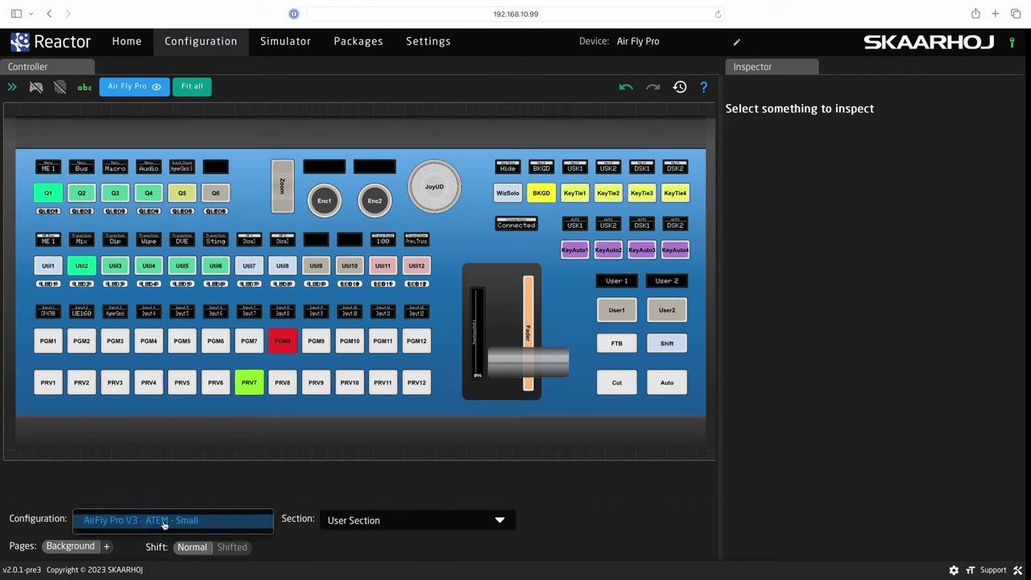
click(362, 526)
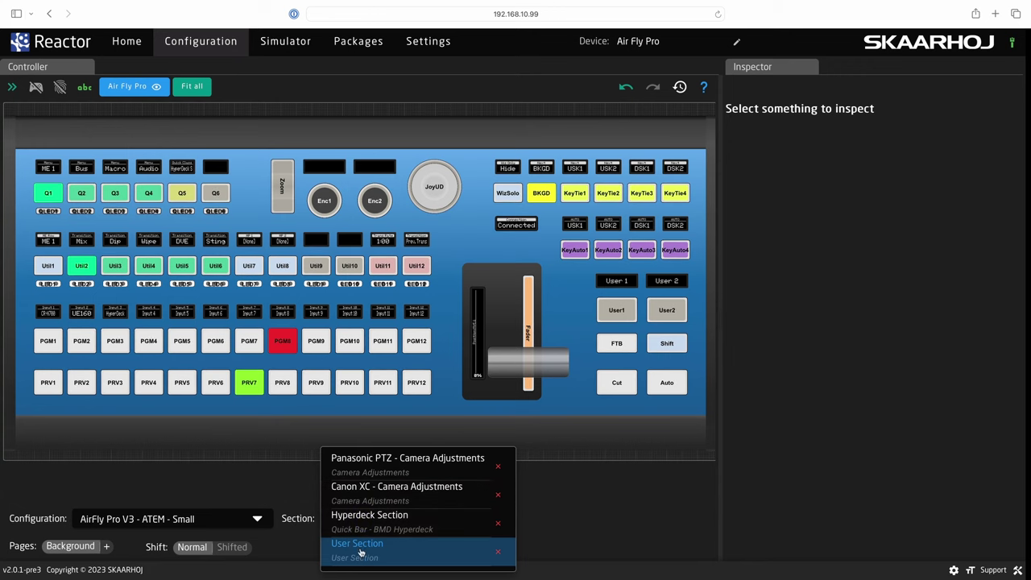
click(364, 551)
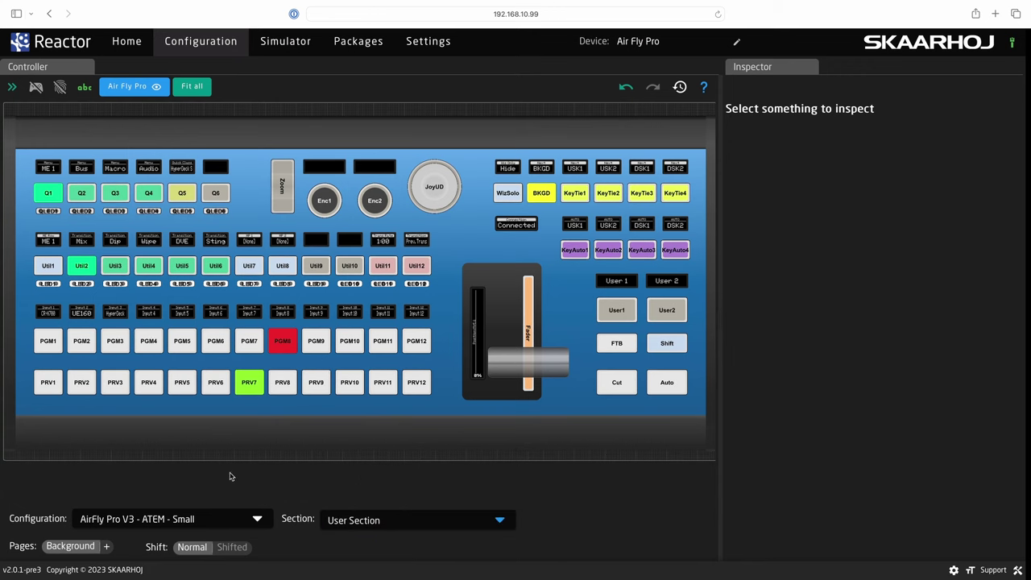
- Show the configuration tree and select the User Section under Complete M/E Small (ATEM)
click(12, 86)
click(26, 314)
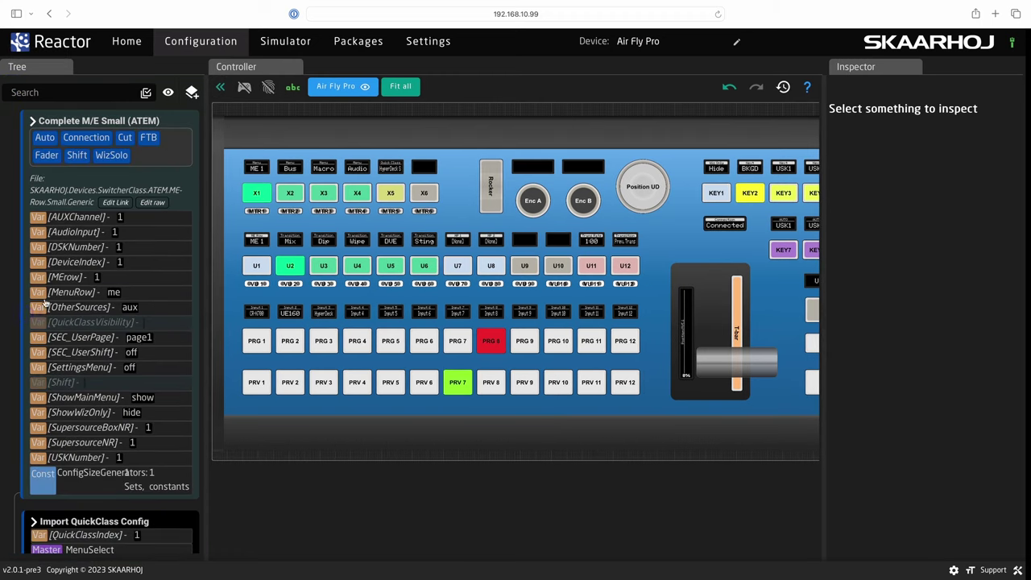
click(33, 121)
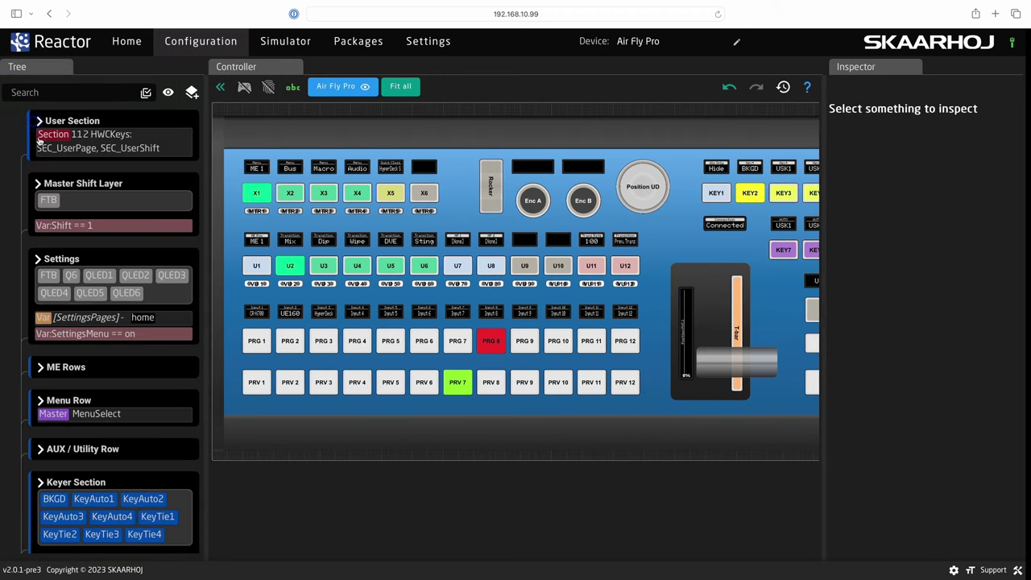
click(113, 123)
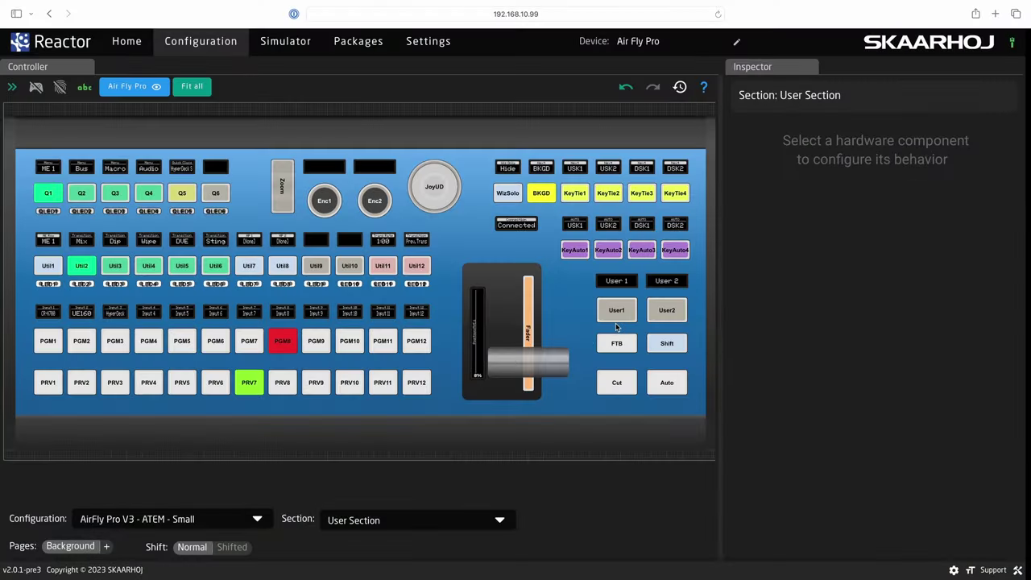
- Assign the ATEM 2M/E Constellation HD's Play Macro behavior to the User1 button with Macro 1
click(618, 320)
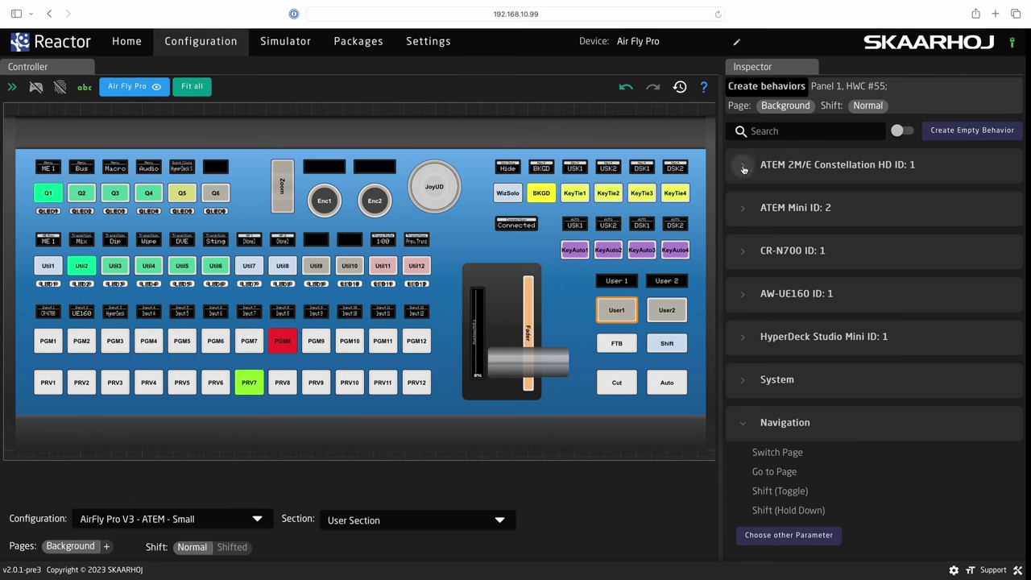
click(743, 168)
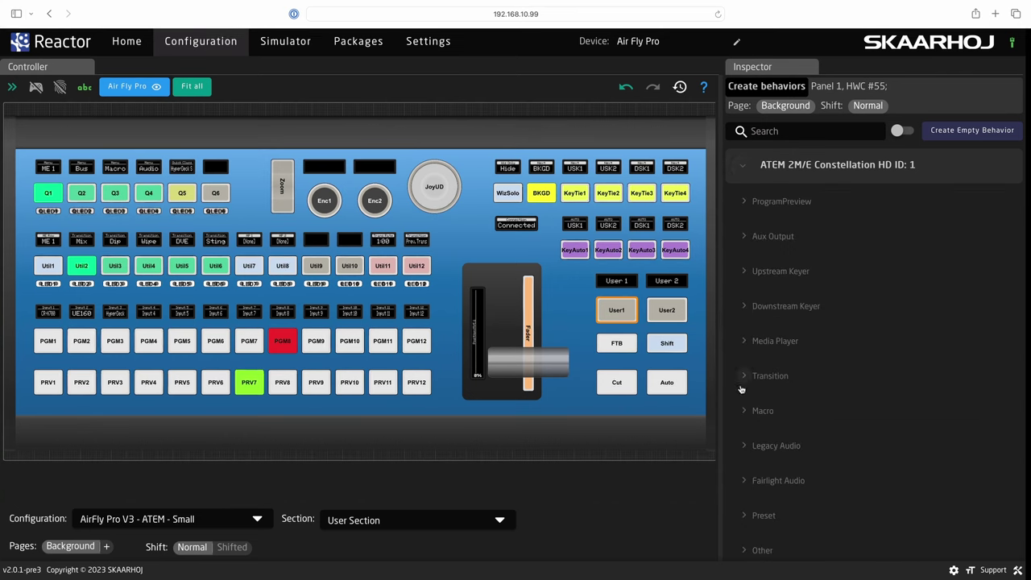
click(745, 412)
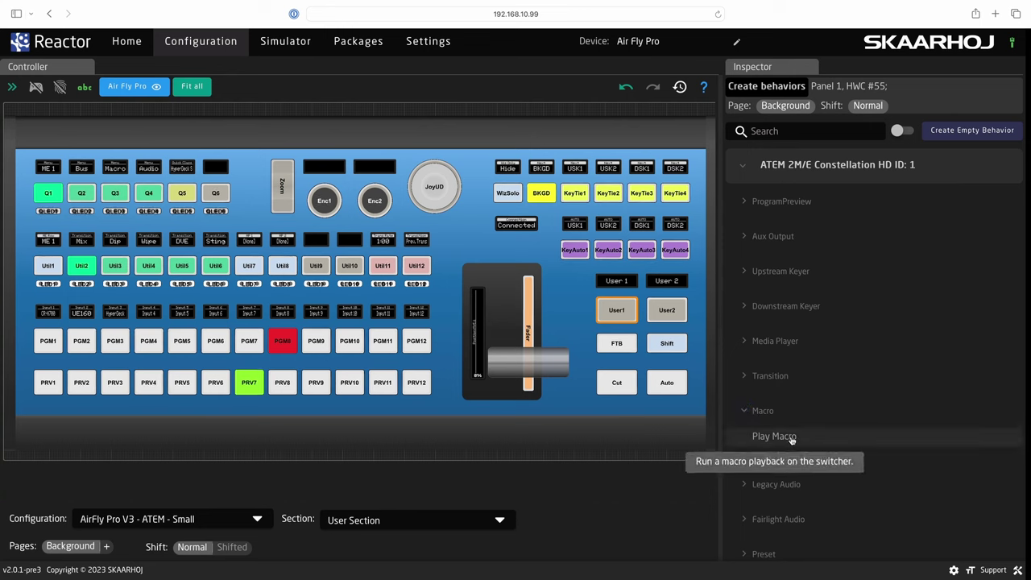
click(774, 437)
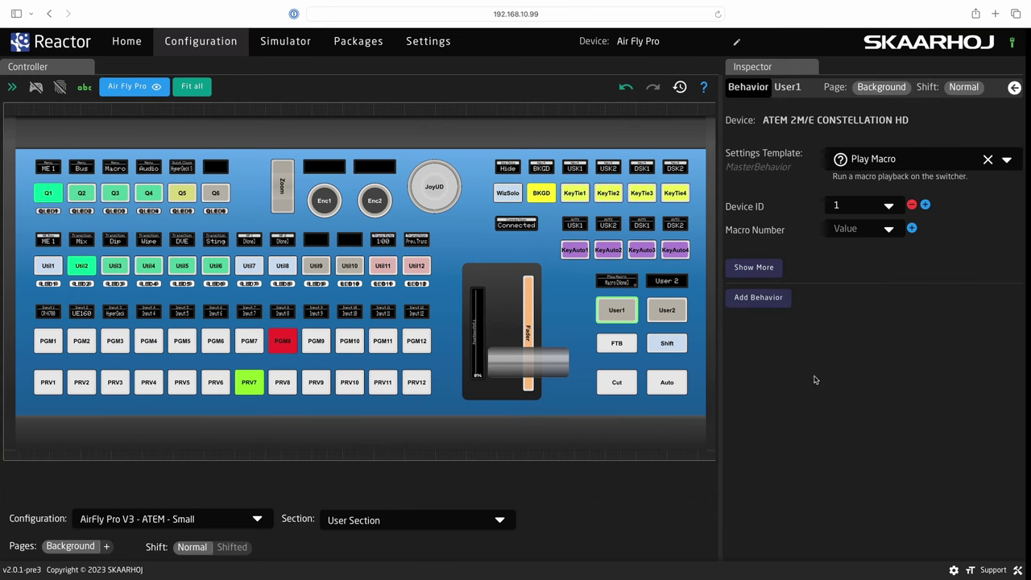
click(845, 230)
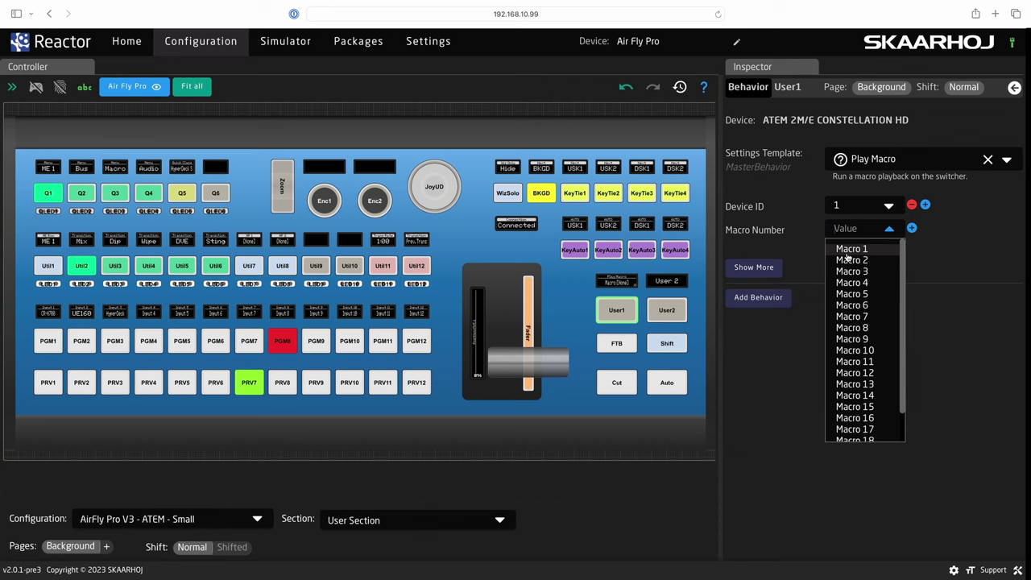
click(848, 253)
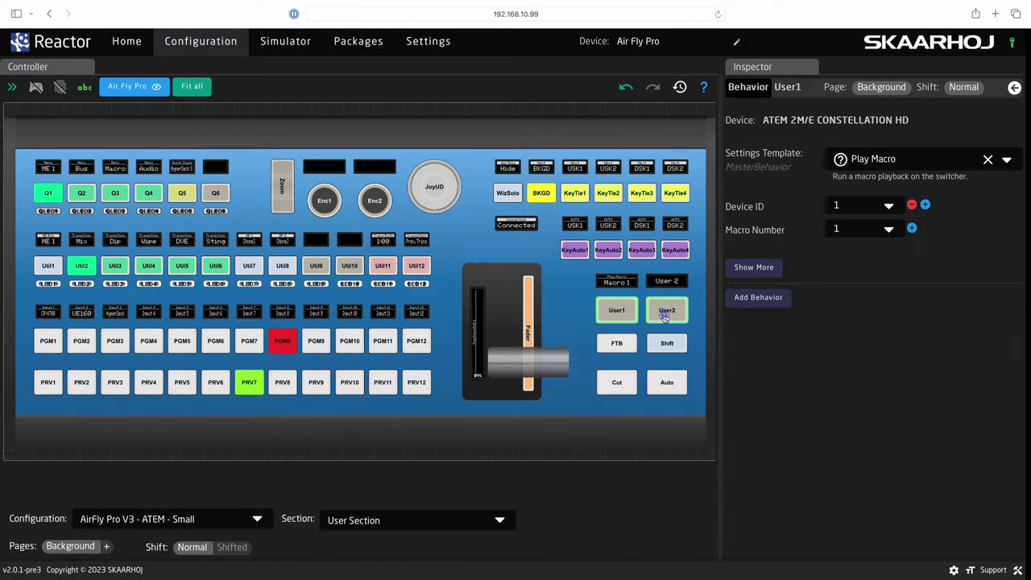
- Assign the CR-N700's Preset Store and Recall behavior to the User2 button with Preset ID 1
click(665, 316)
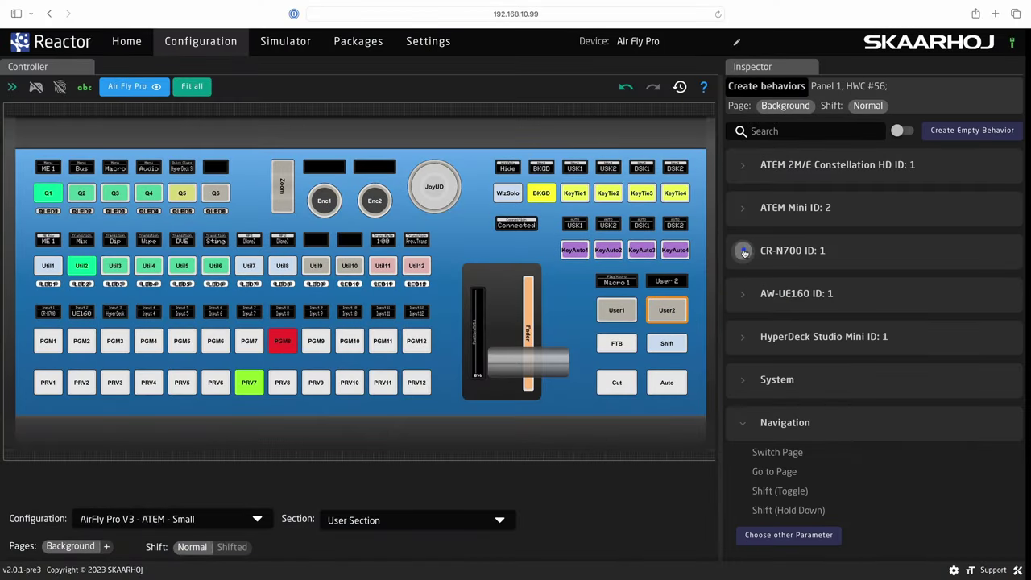
click(743, 251)
click(745, 393)
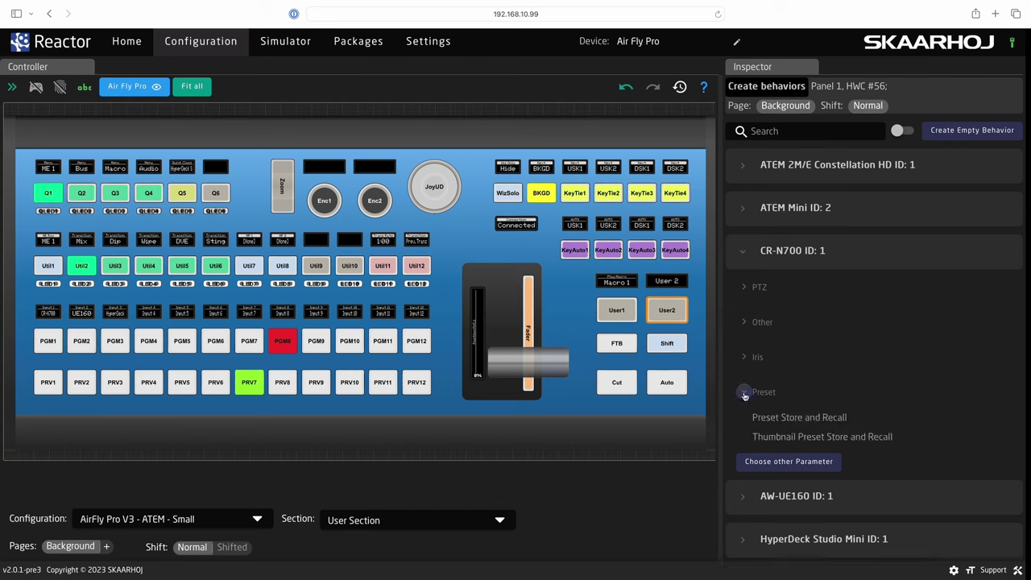
click(767, 421)
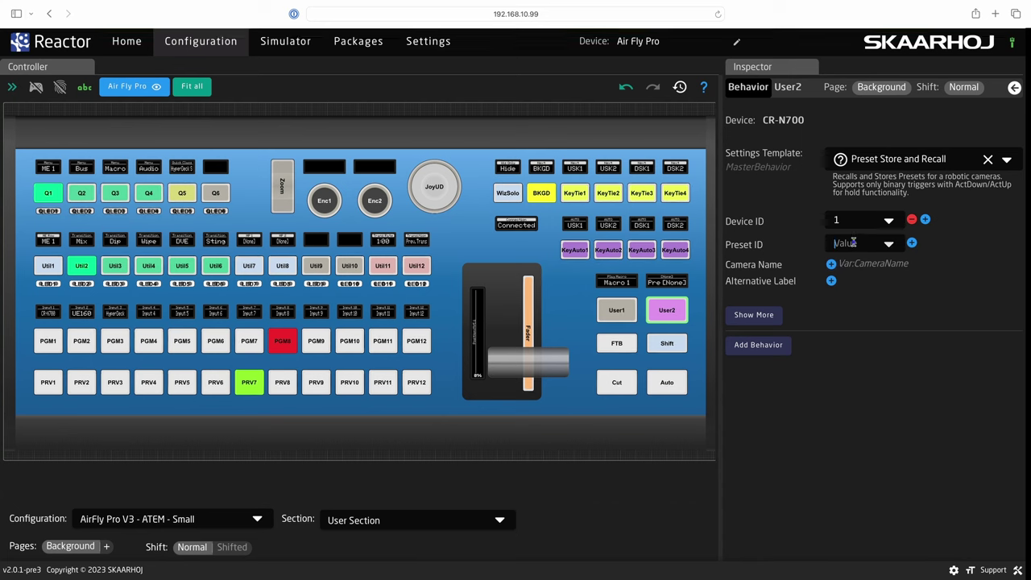
click(852, 244)
click(848, 265)
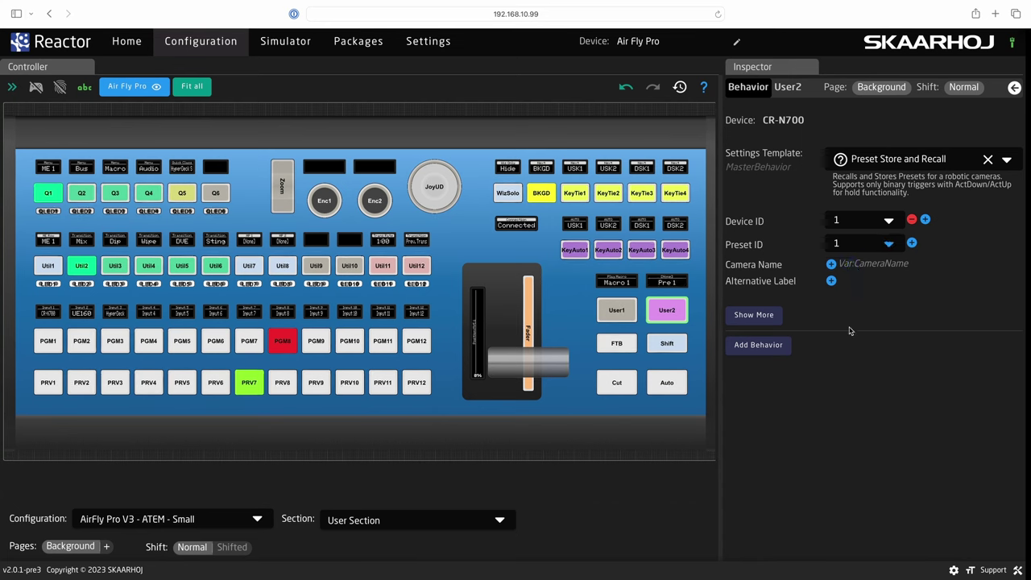
- Add the AW-UE160's Preset Store and Recall as a second behavior on User2, with Preset Number 3
click(780, 354)
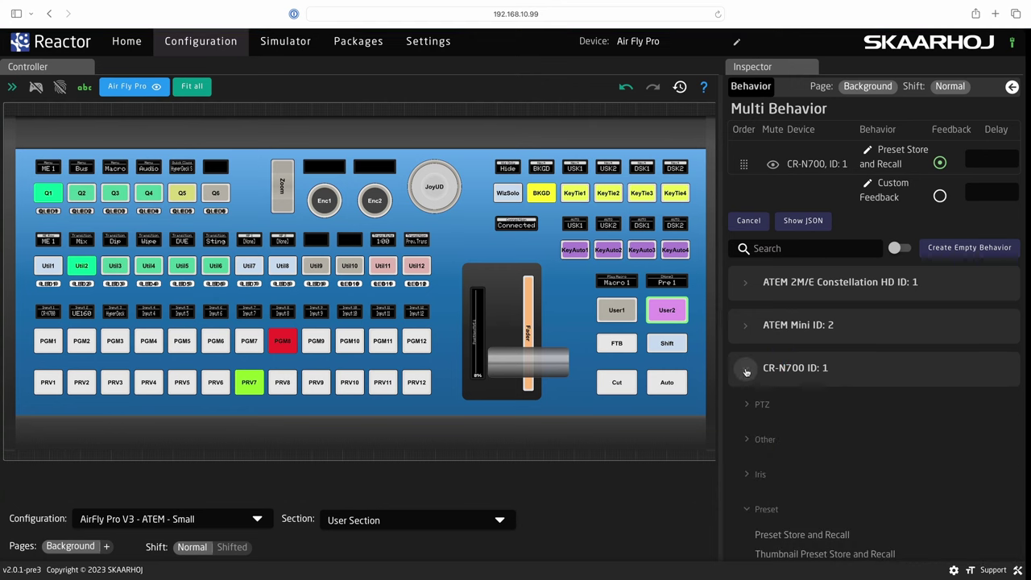
click(745, 368)
click(747, 413)
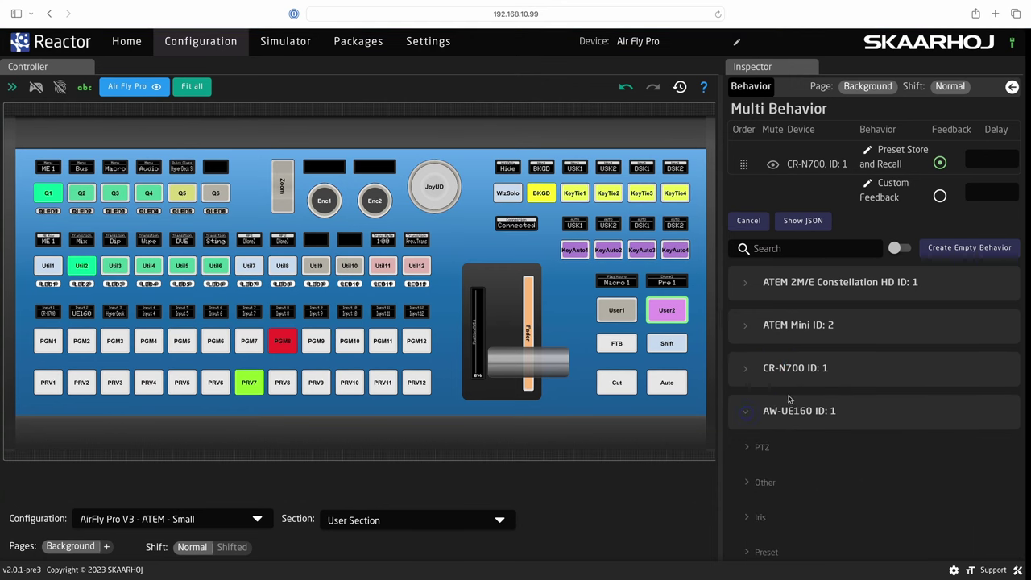
click(744, 408)
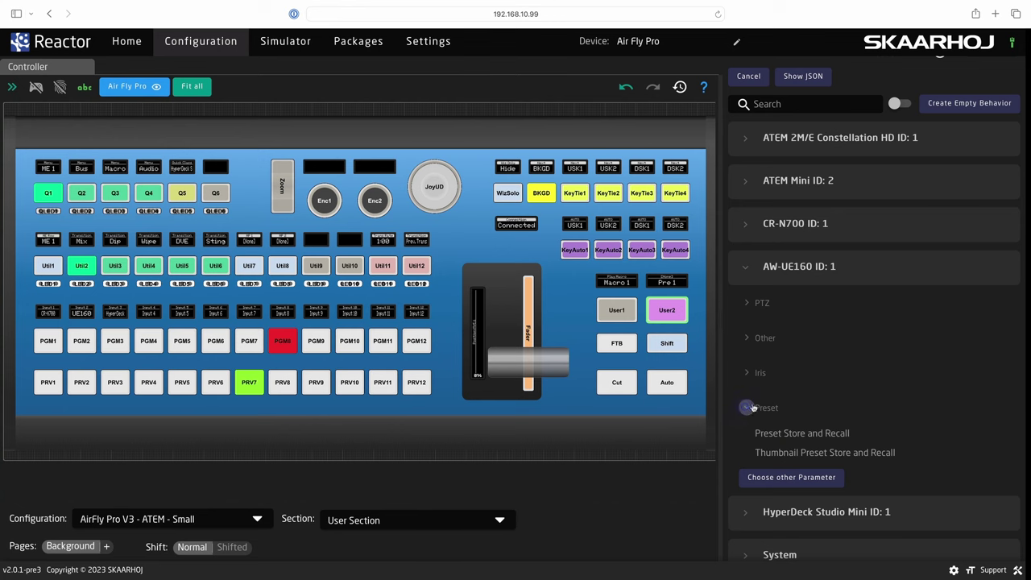
click(778, 435)
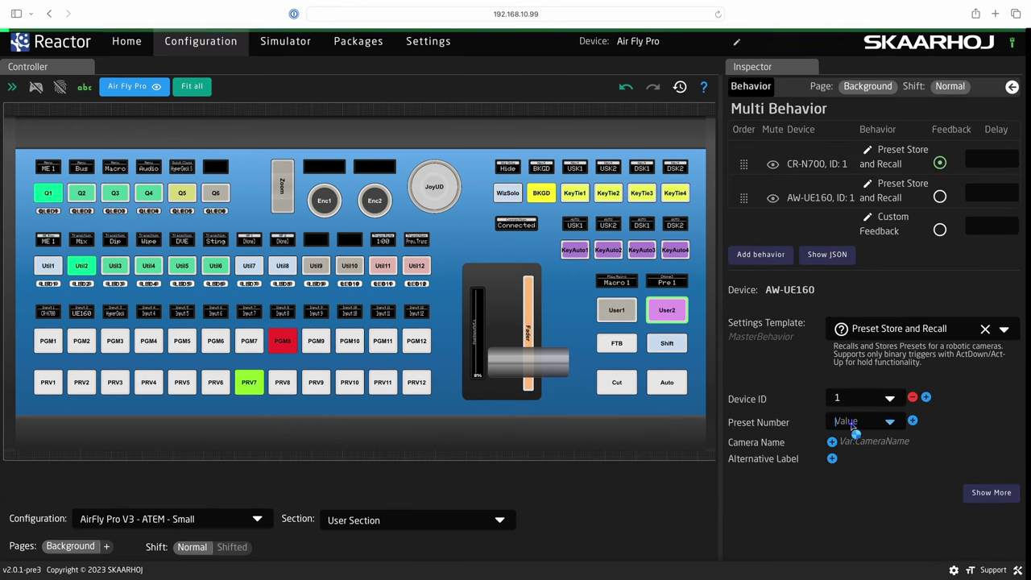
click(849, 420)
click(864, 241)
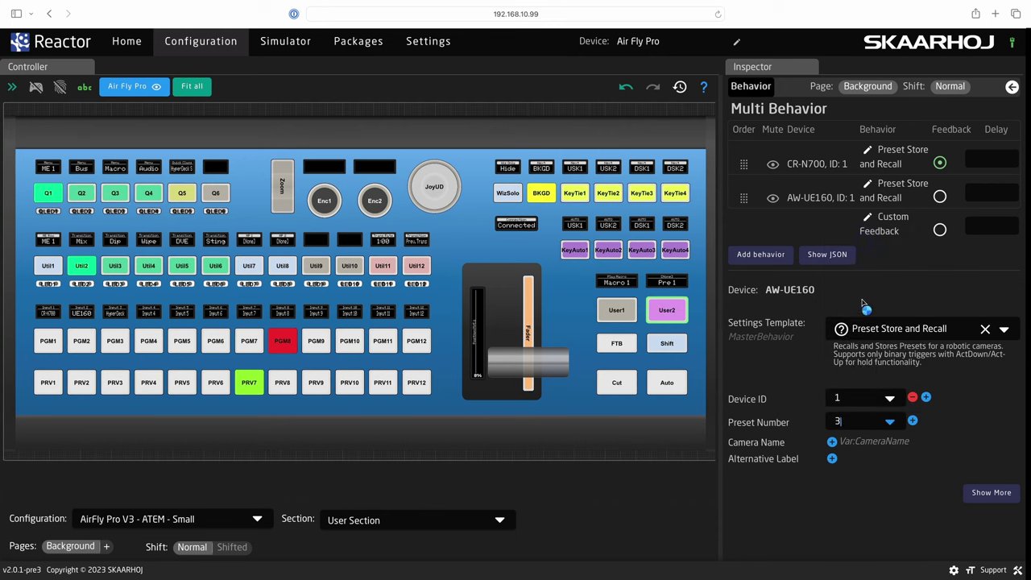